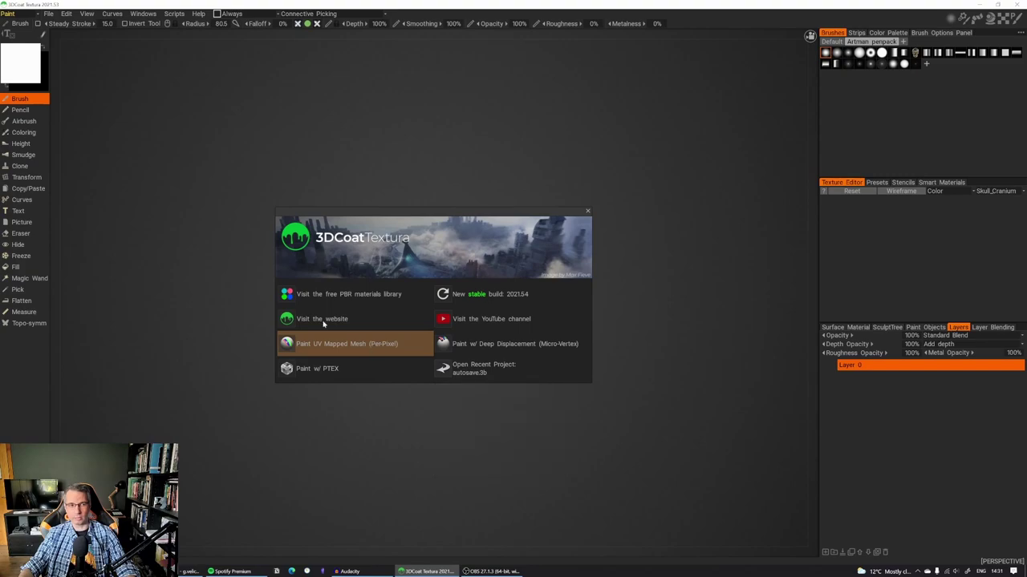
- Import the Base_Skull.obj model for per-pixel painting with a texture width of 2048
left_click(48, 14)
mouse_move(104, 113)
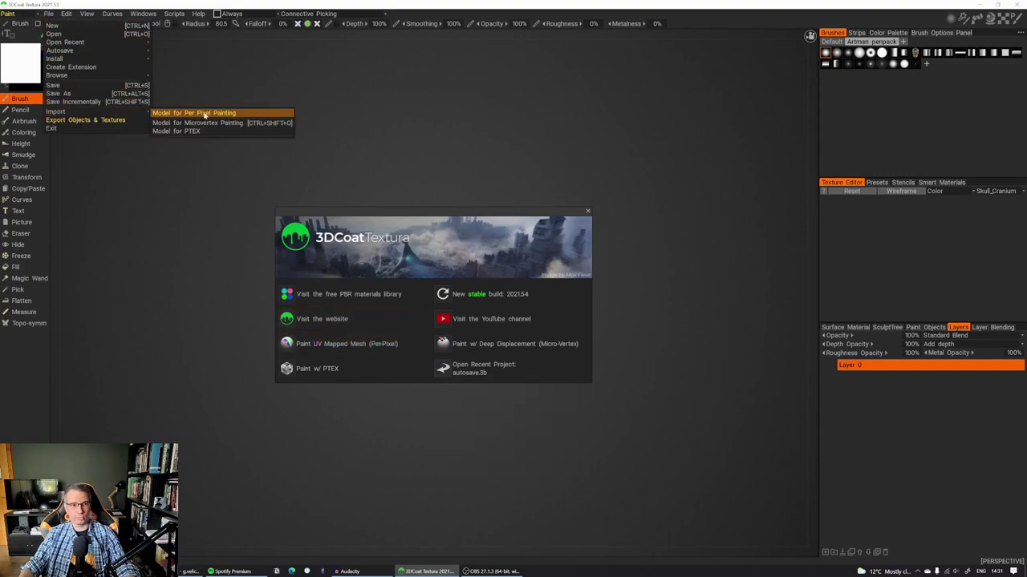
left_click(204, 114)
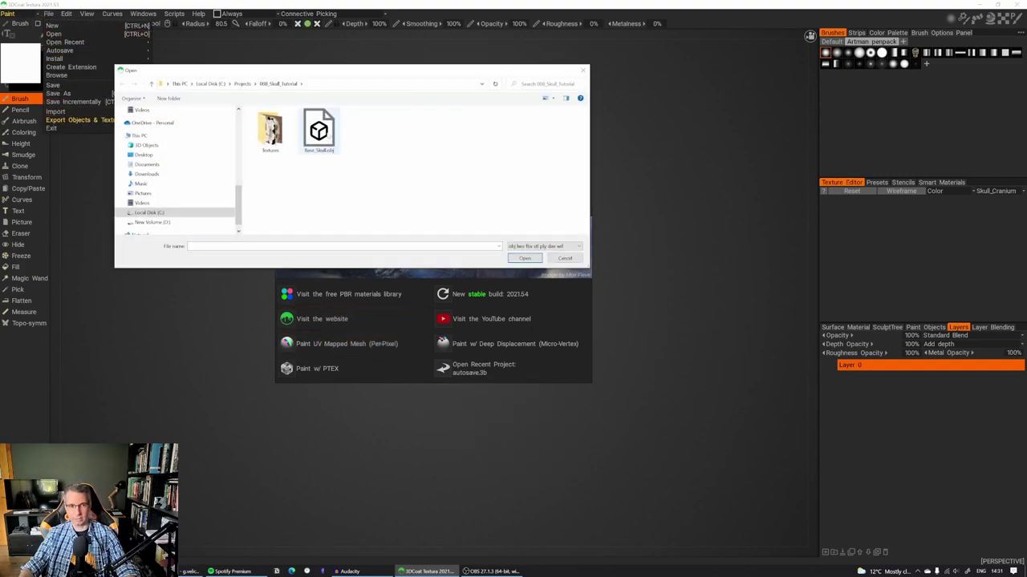
left_click(319, 133)
left_click(524, 259)
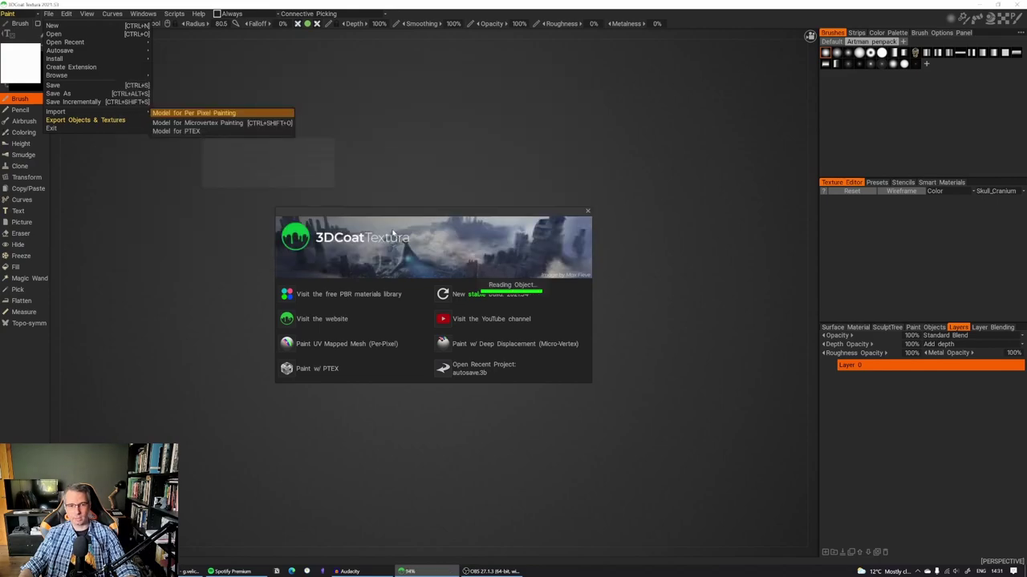
left_click(469, 362)
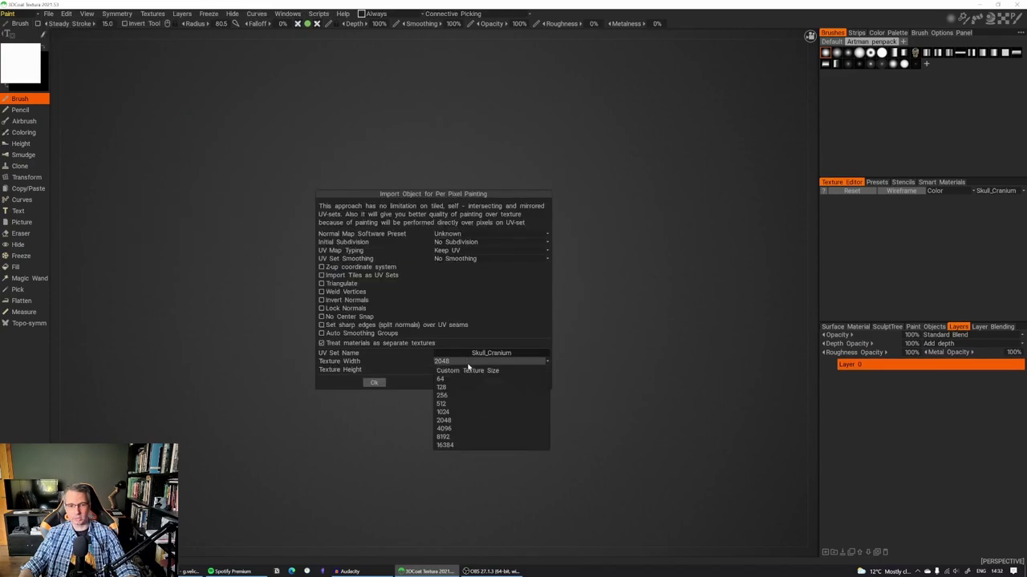
left_click(461, 421)
left_click(374, 383)
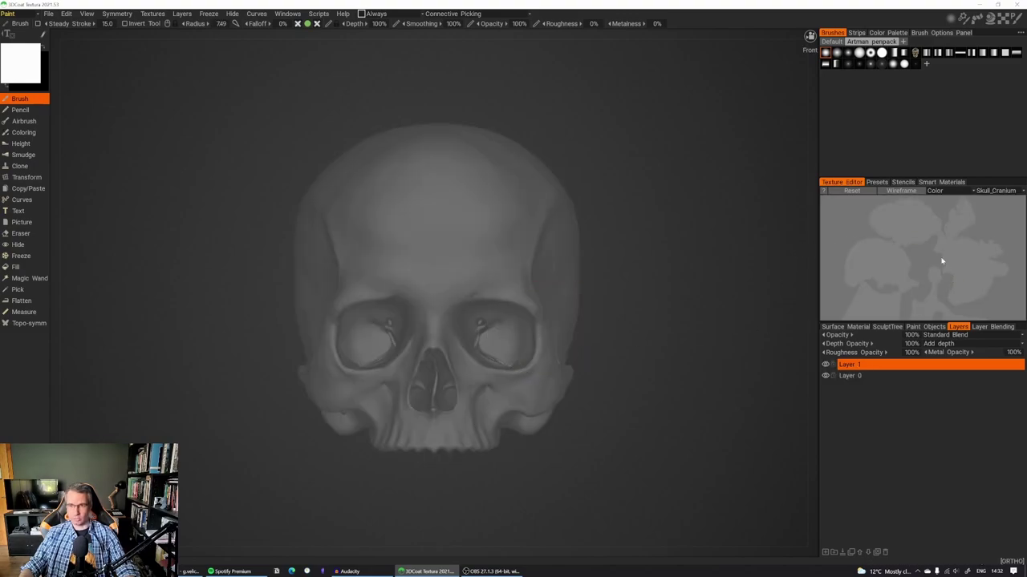
- Add a new smart materials folder named Skull Deomo
left_click(941, 182)
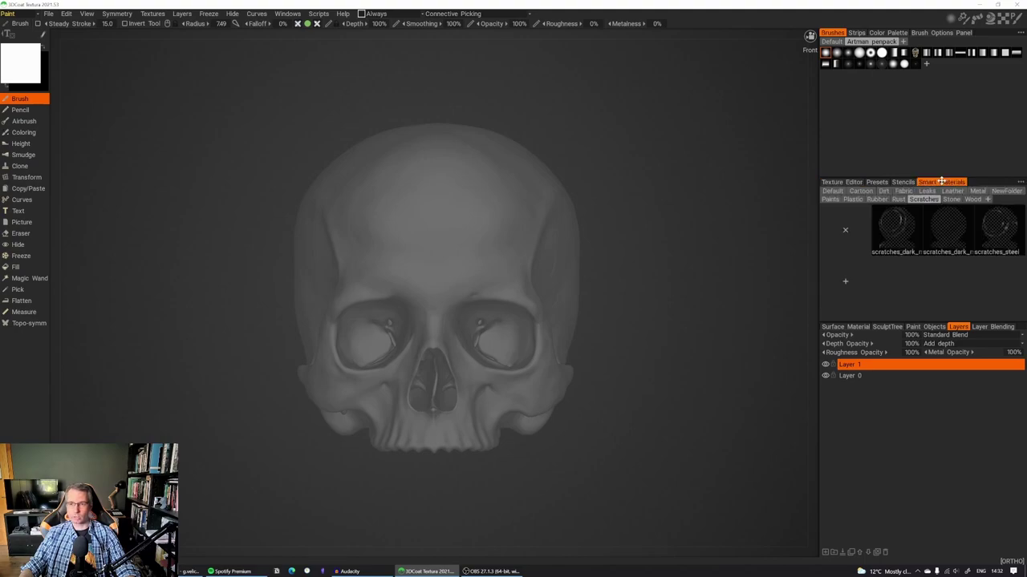
left_click(987, 199)
type("Skull Dented")
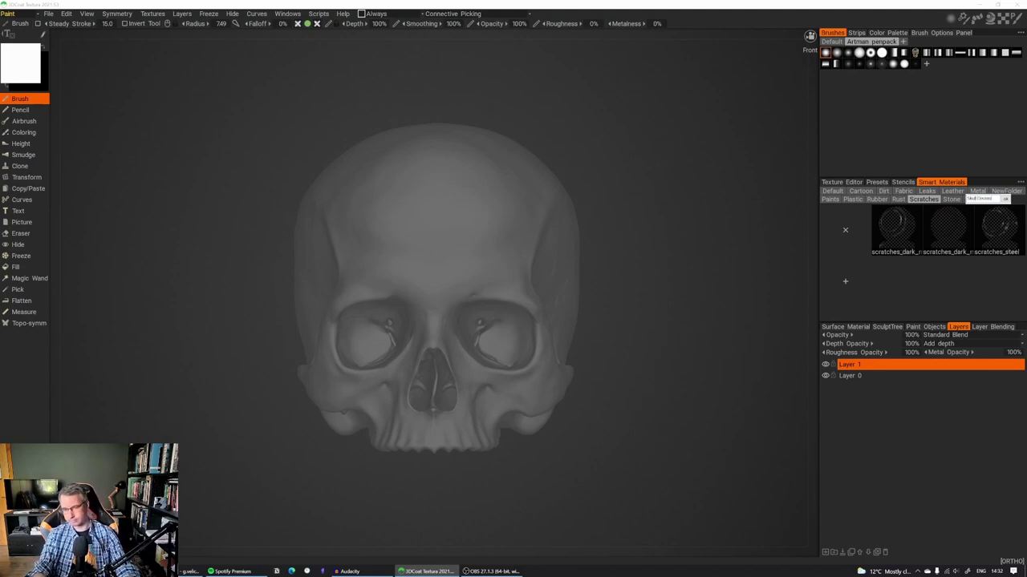
key("Return")
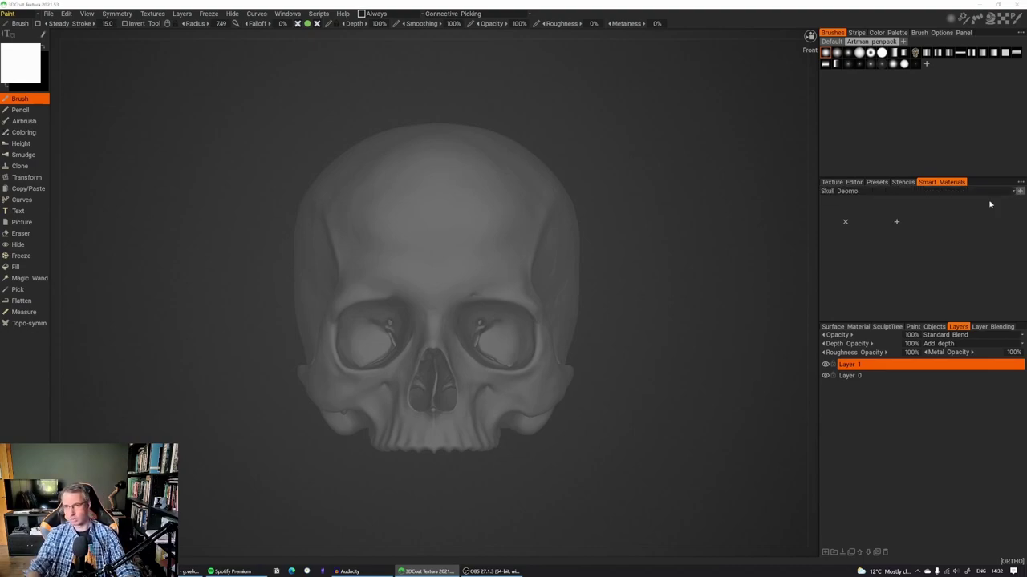
- Create a smart material in the new folder using Skull_001.jpg as the color texture and From Camera as the preferred mapping
left_click(897, 224)
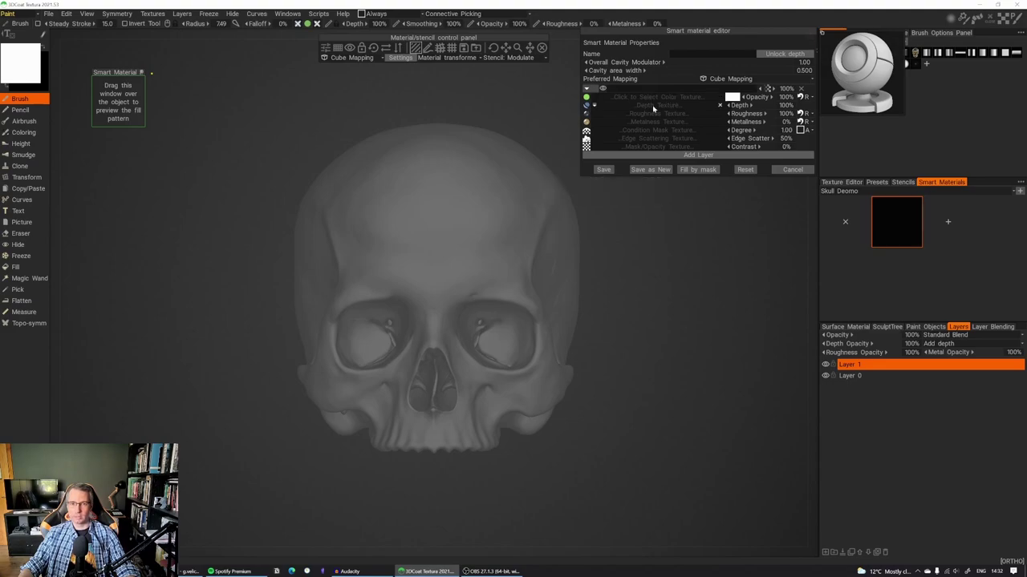
left_click(679, 99)
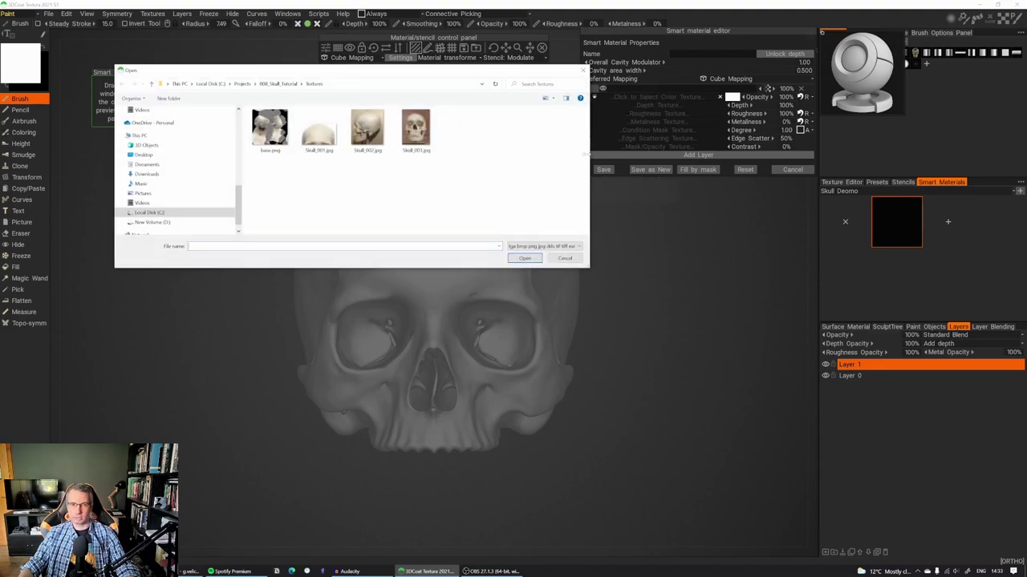
left_click(318, 130)
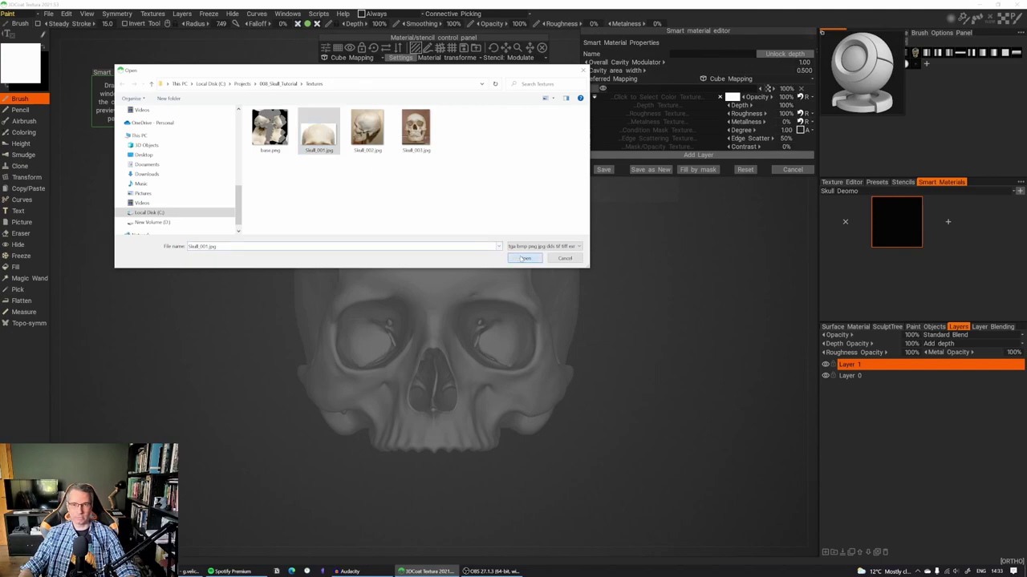
left_click(524, 259)
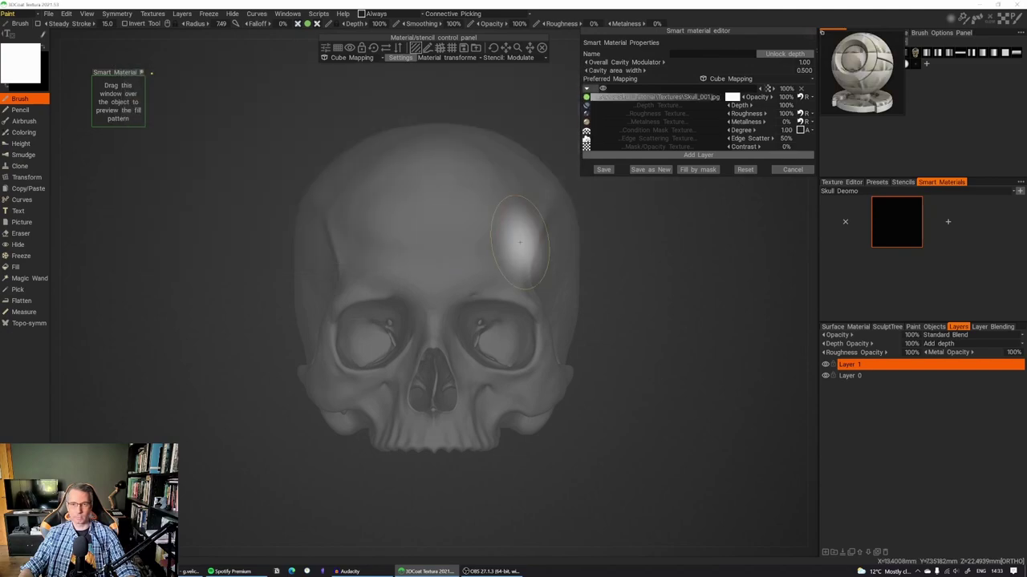
left_click(726, 78)
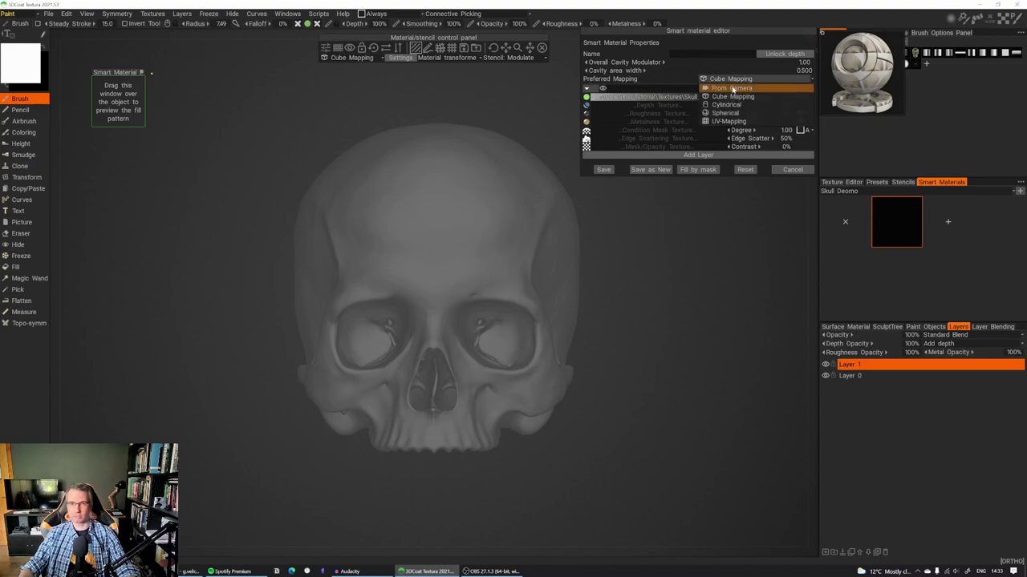
left_click(732, 88)
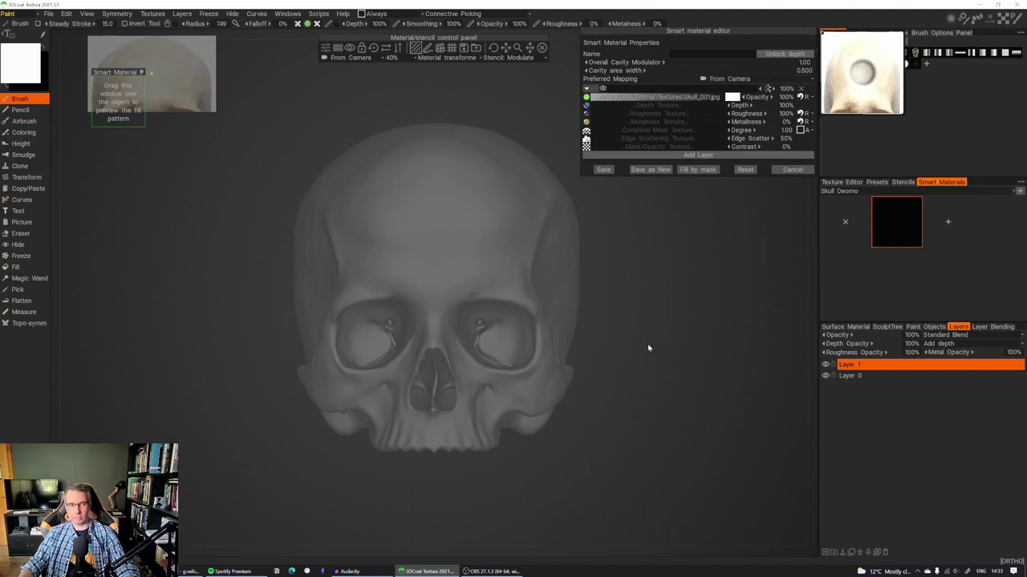
- Name the smart material Skull 01 and save it
left_click(768, 54)
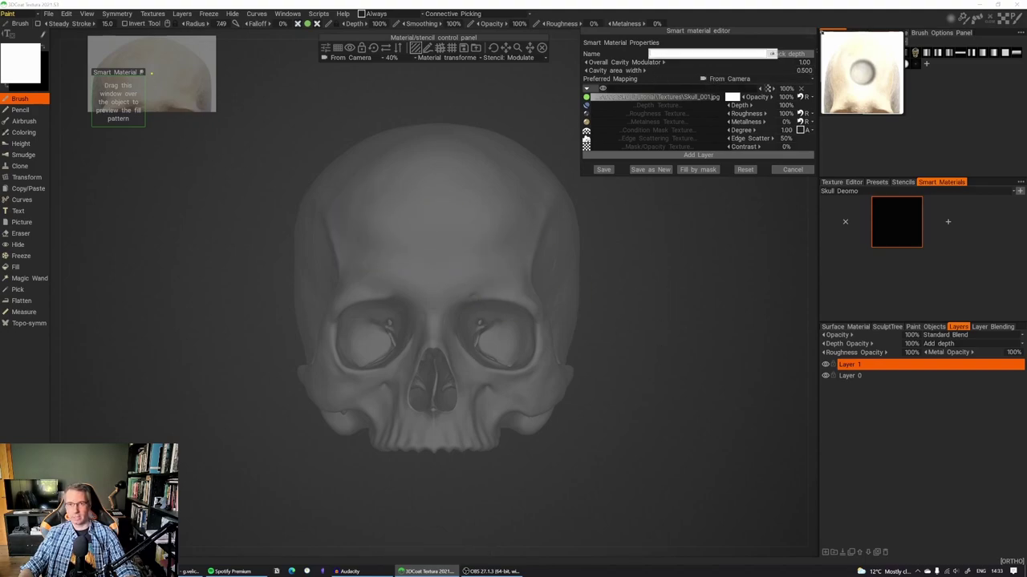
type("Skull")
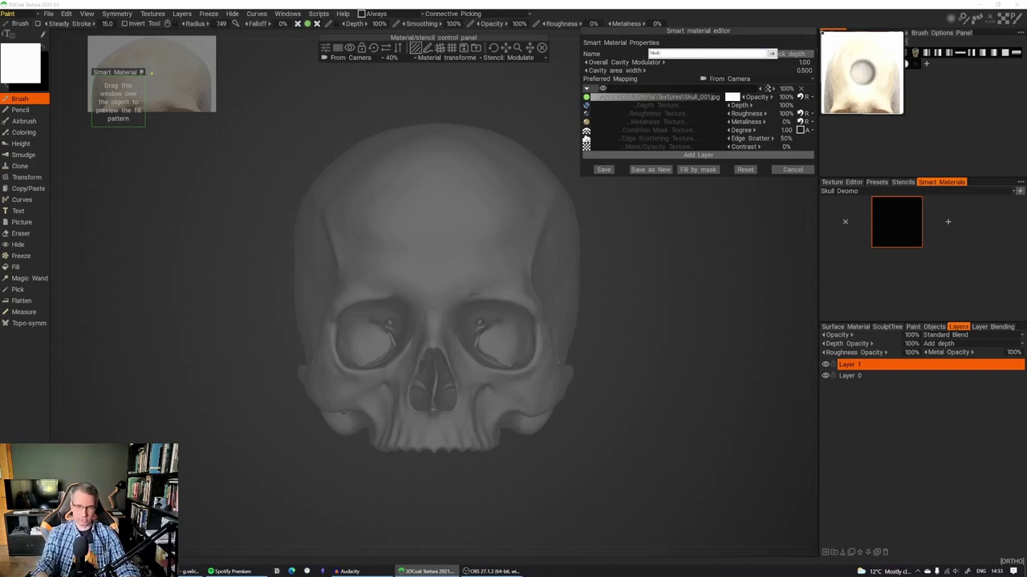
type(" 01")
key("BackSpace")
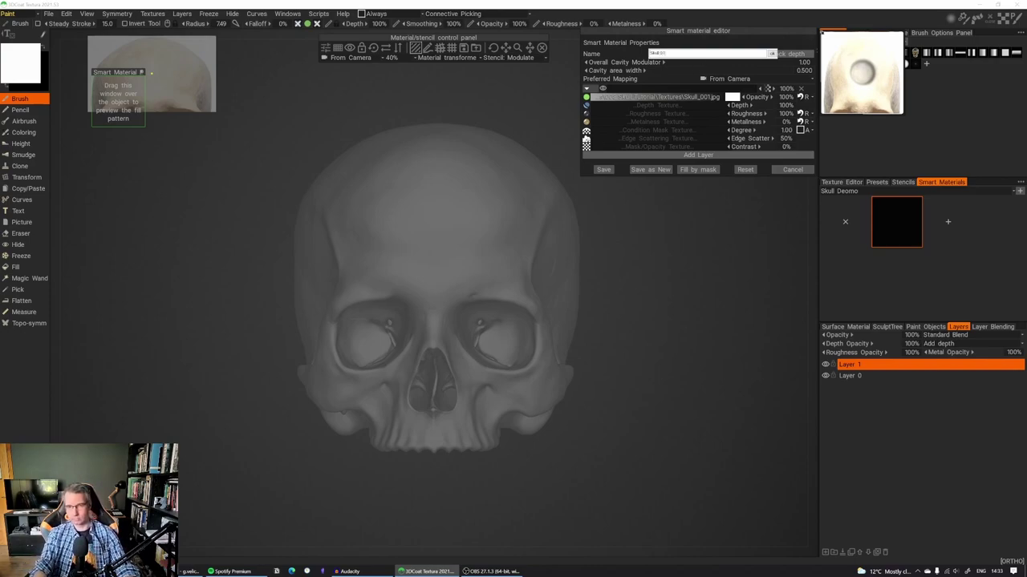
left_click(603, 170)
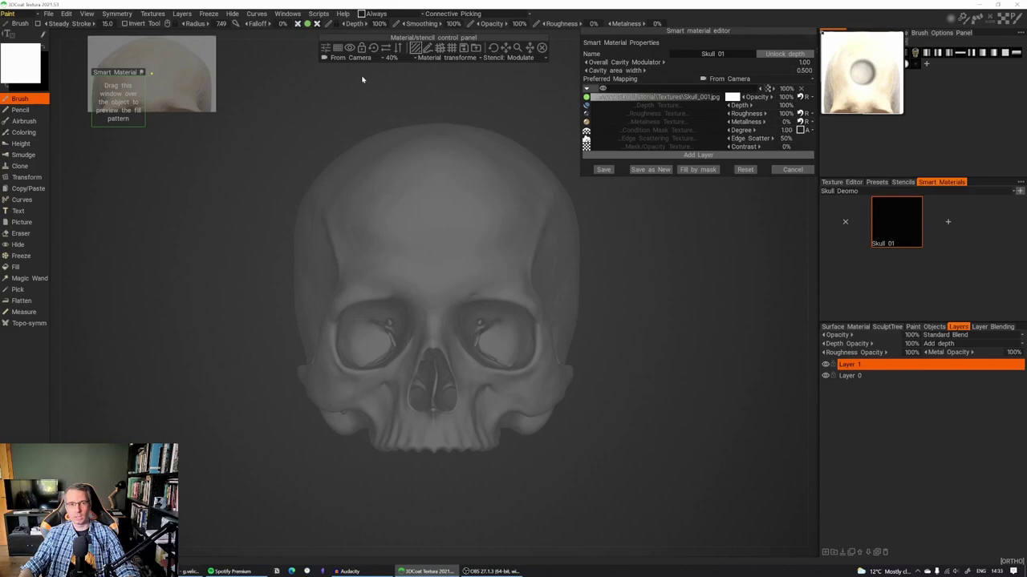
left_click(594, 170)
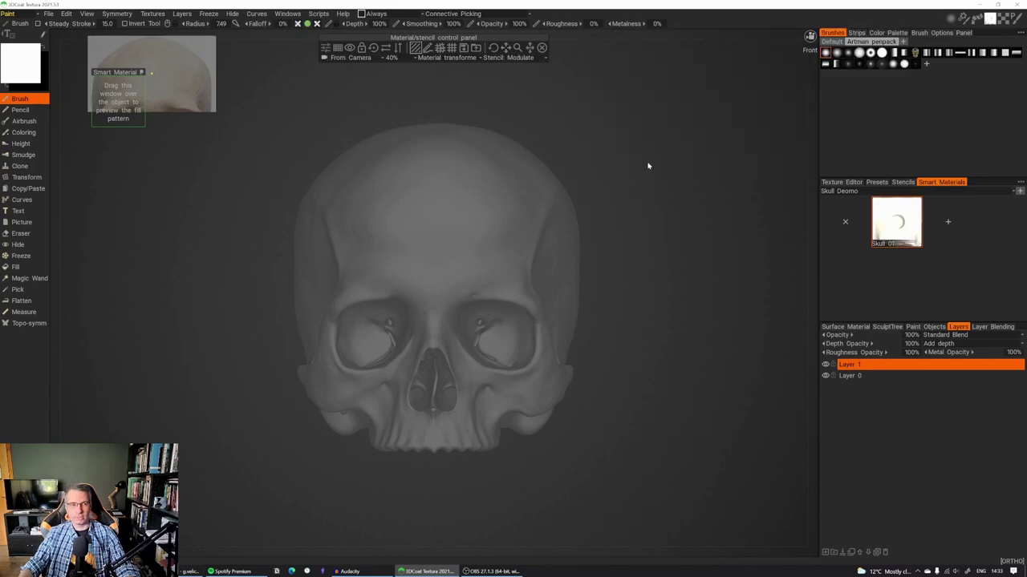
- Move and enlarge the Skull 01 material overlay to fit the model's forehead down to the brow, and set its preview opacity to 30%
middle_click_drag(595, 162, 609, 190)
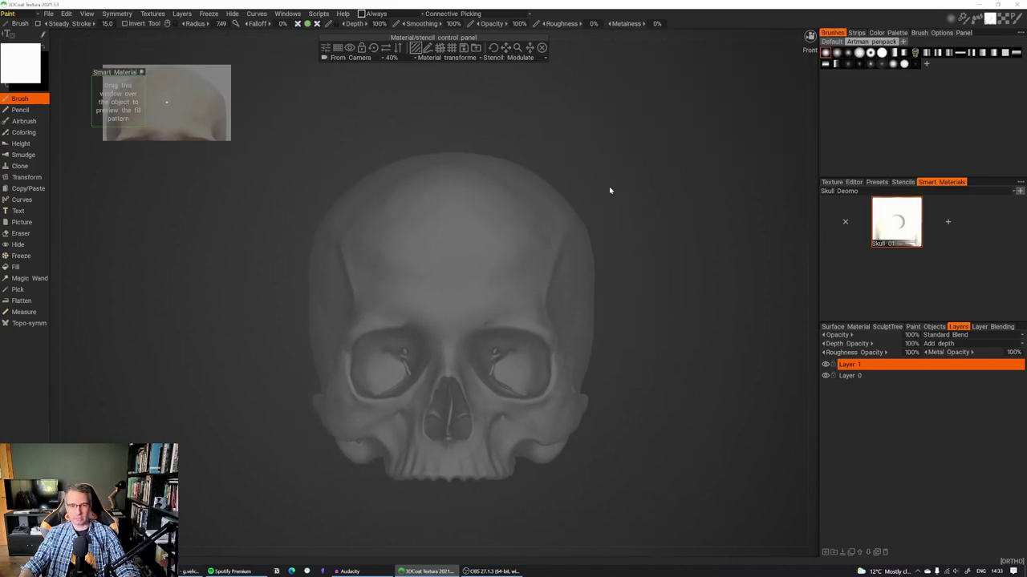
middle_click_drag(613, 153, 629, 175)
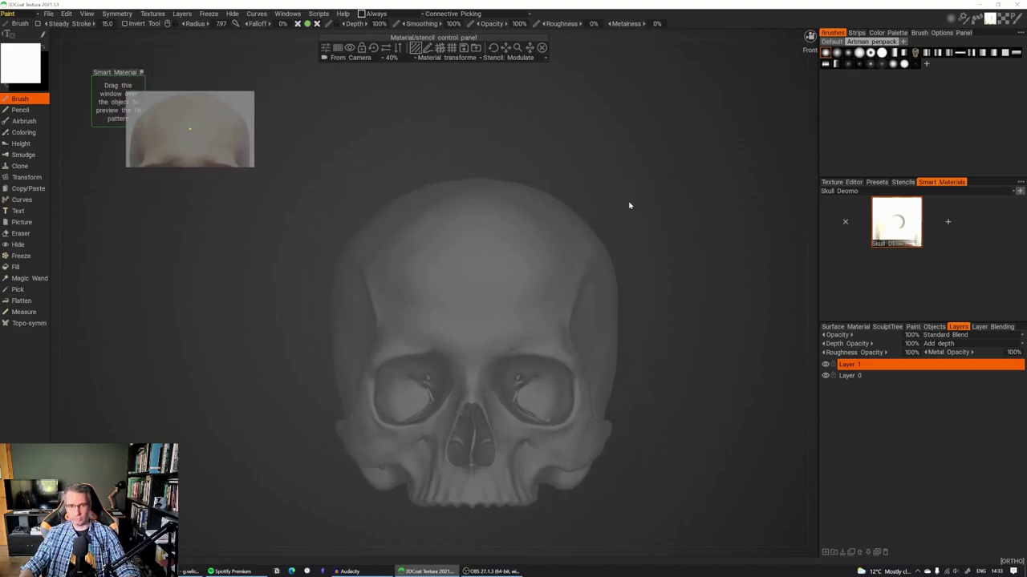
right_click_drag(630, 204, 658, 232)
scroll(648, 206, "down", 2)
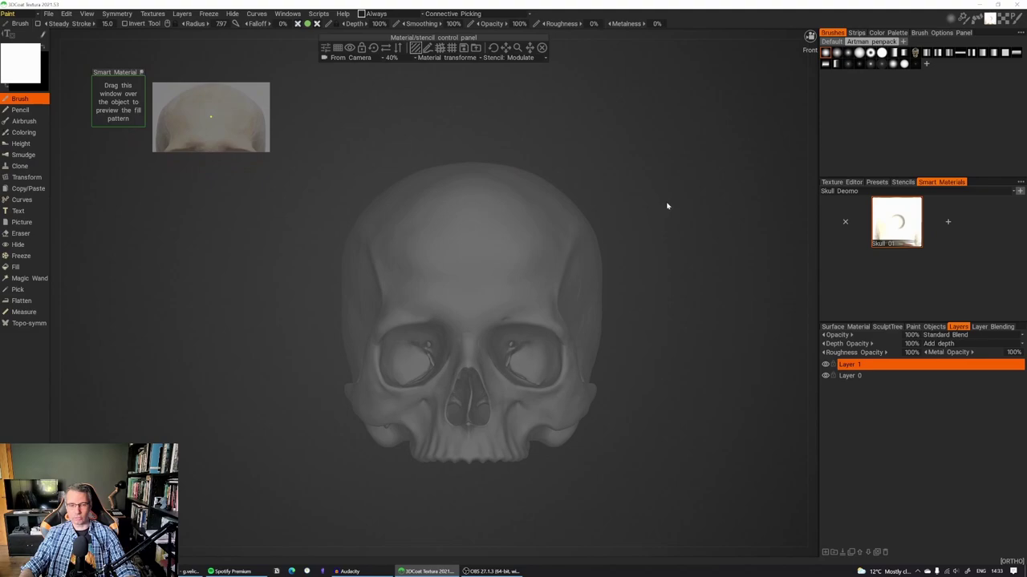
mouse_move(667, 206)
left_mouse_down()
mouse_move(614, 201)
mouse_move(665, 207)
left_mouse_up()
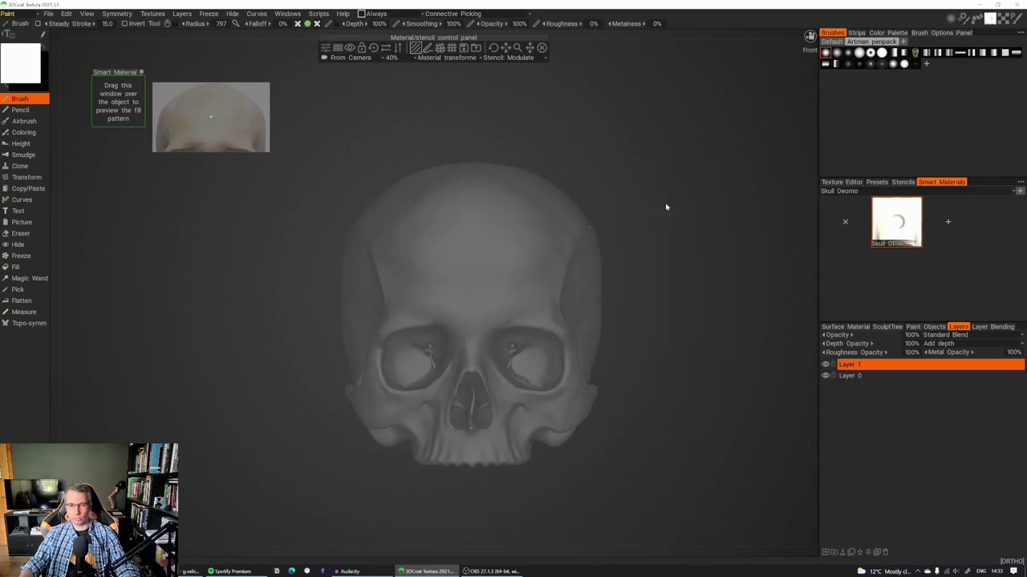
middle_click_drag(689, 193, 660, 171)
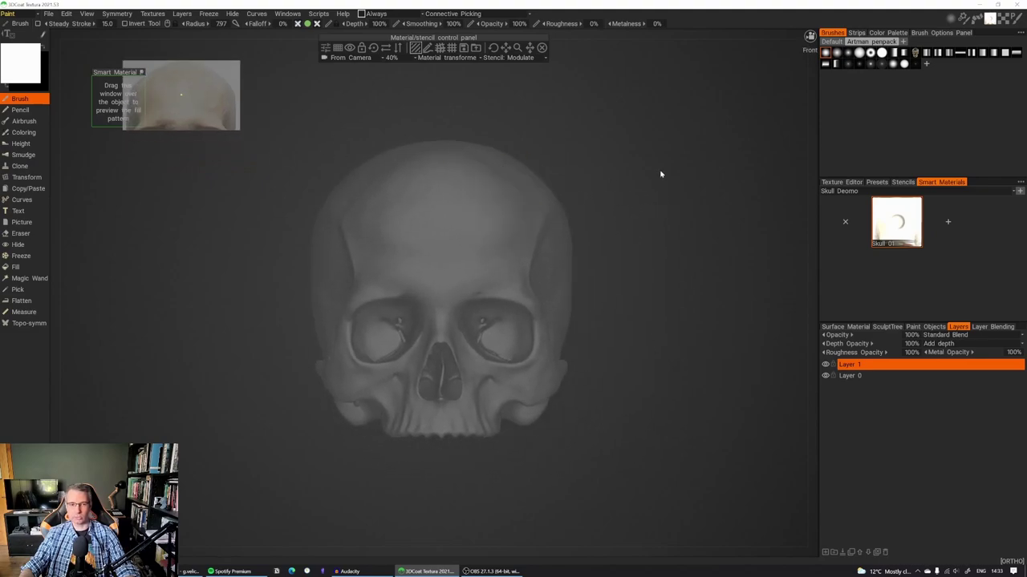
middle_click_drag(604, 199, 627, 219)
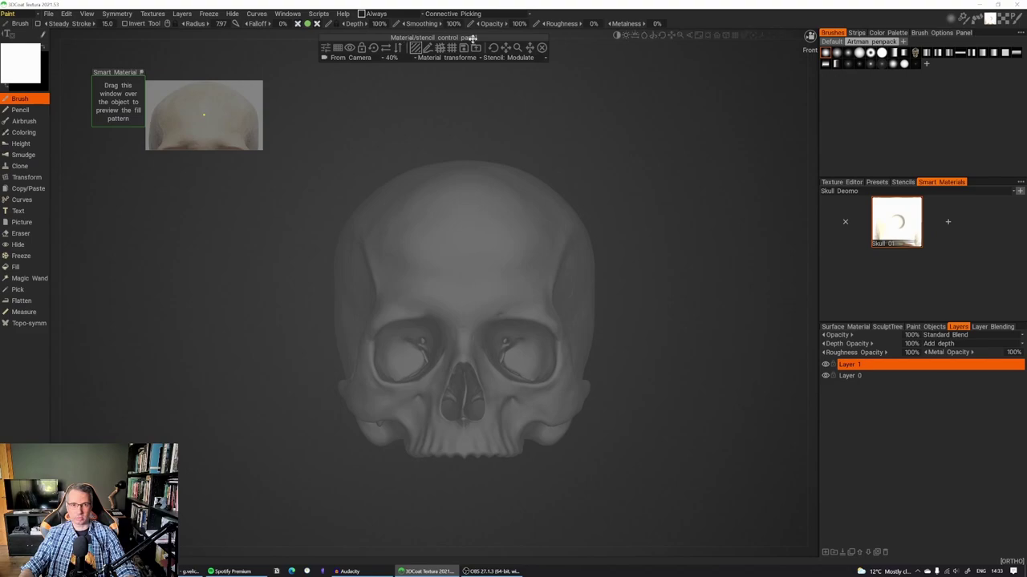
mouse_move(505, 48)
left_mouse_down()
mouse_move(519, 53)
mouse_move(505, 47)
left_mouse_up()
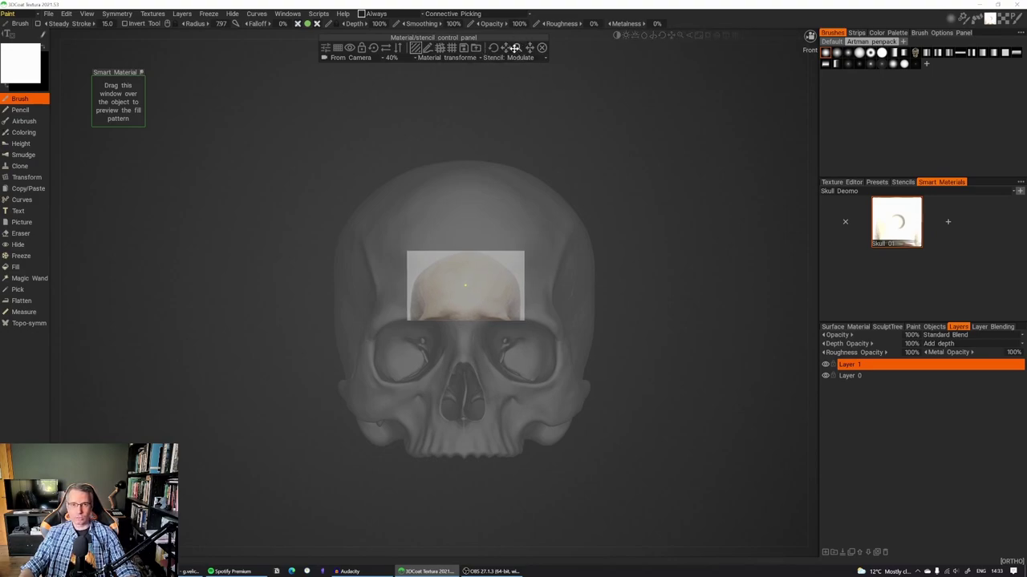
mouse_move(517, 48)
left_mouse_down()
mouse_move(505, 49)
mouse_move(529, 48)
mouse_move(507, 46)
left_mouse_up()
left_click(392, 58)
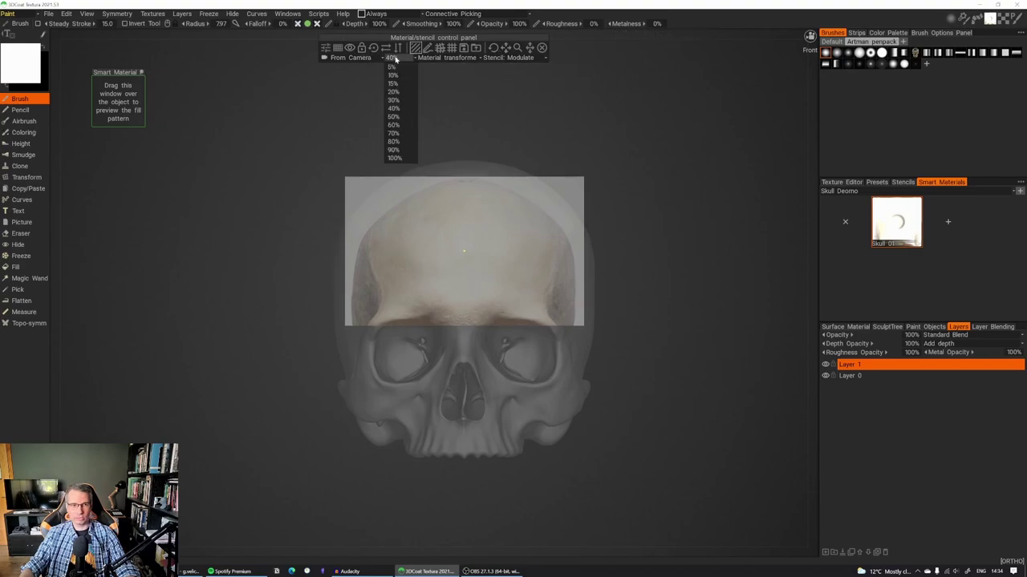
left_click(393, 99)
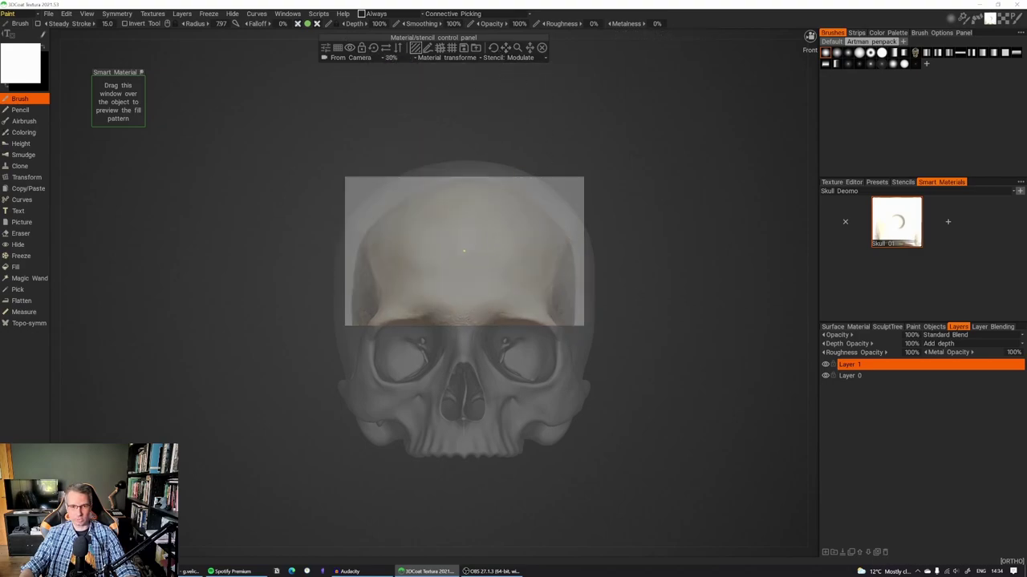
- Rename Layer 1 as Skull Albedo and make it the active layer
double_click(852, 365)
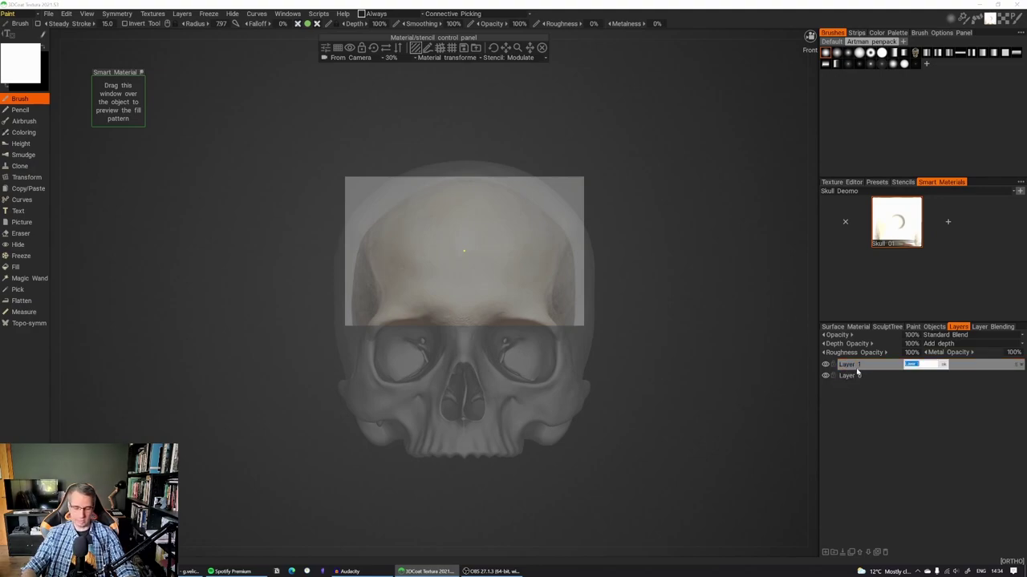
type("Skull Albedo")
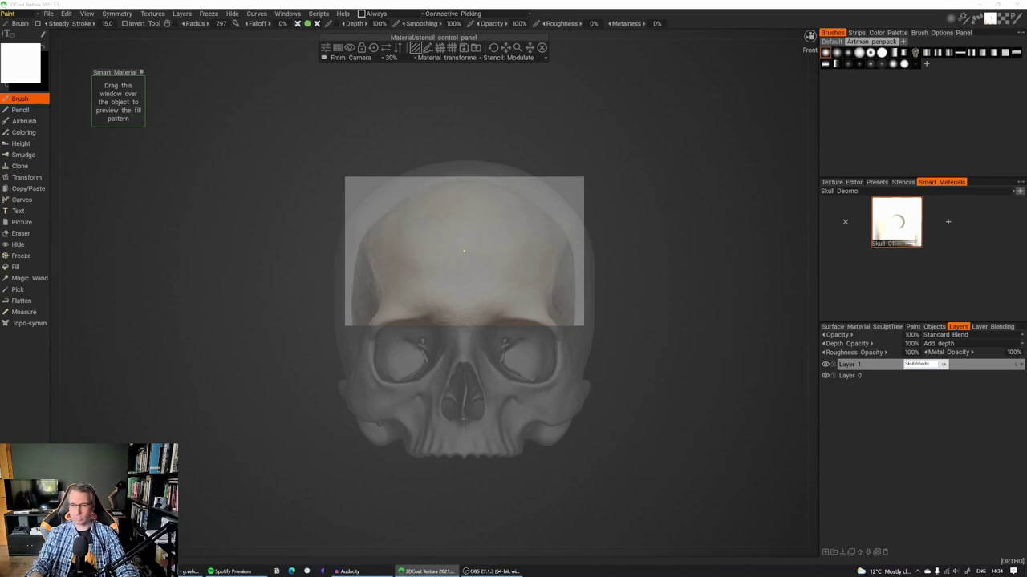
key("Return")
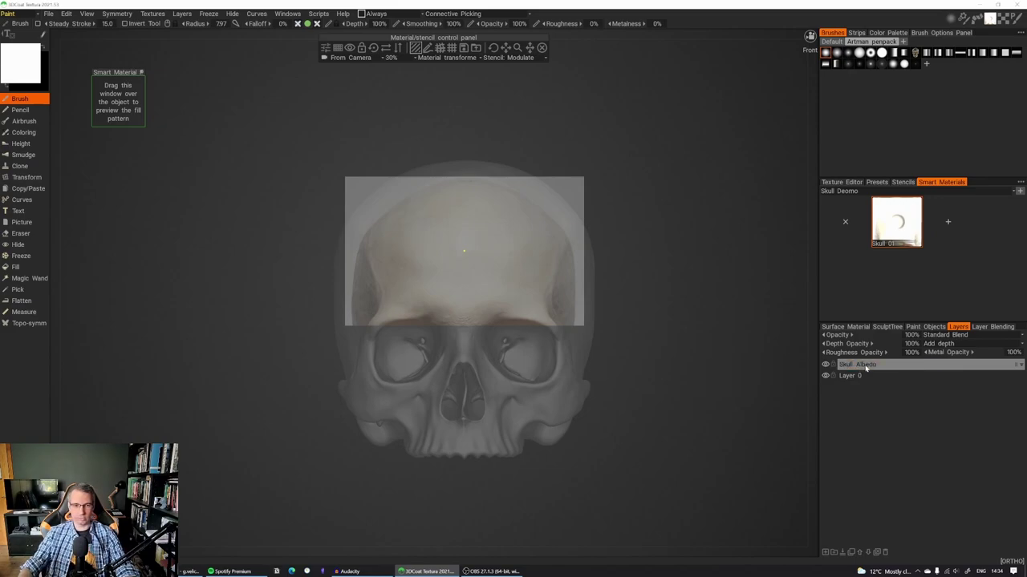
left_click(866, 365)
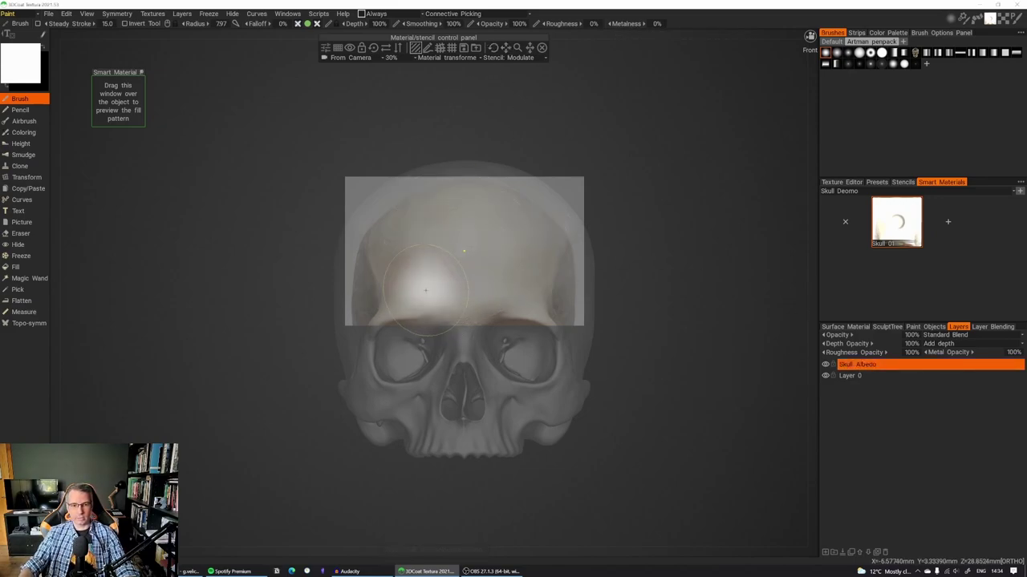
- Paint the projected Skull 01 photo texture over the forehead, and turn off the material to inspect the skull
mouse_move(426, 290)
left_mouse_down()
mouse_move(385, 305)
mouse_move(401, 259)
mouse_move(473, 233)
mouse_move(525, 249)
mouse_move(545, 289)
mouse_move(571, 276)
mouse_move(550, 234)
mouse_move(498, 194)
mouse_move(420, 202)
mouse_move(371, 263)
mouse_move(358, 309)
mouse_move(449, 337)
mouse_move(502, 302)
mouse_move(454, 272)
mouse_move(491, 281)
mouse_move(493, 241)
mouse_move(465, 215)
left_mouse_up()
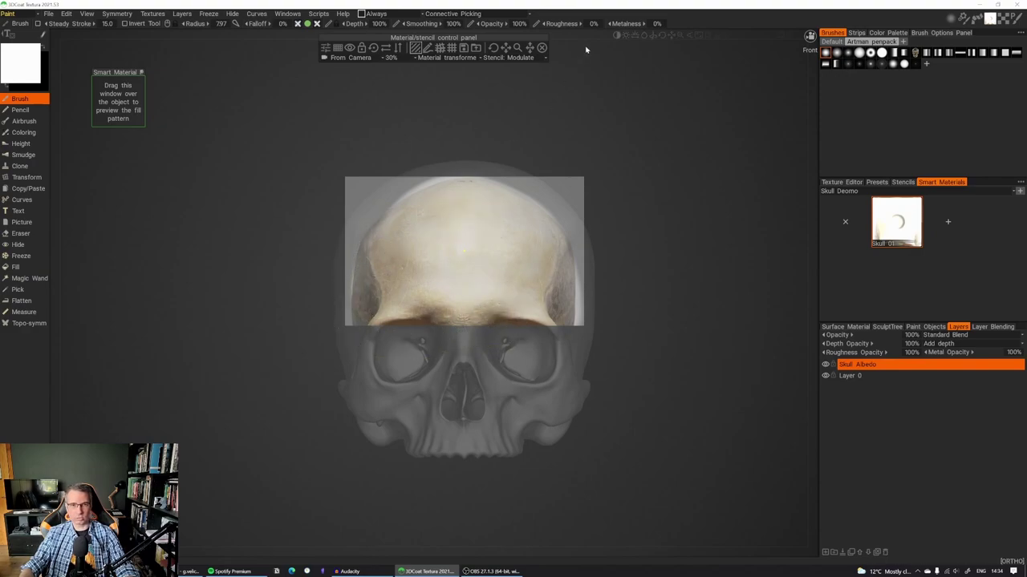
left_click_drag(678, 151, 667, 126)
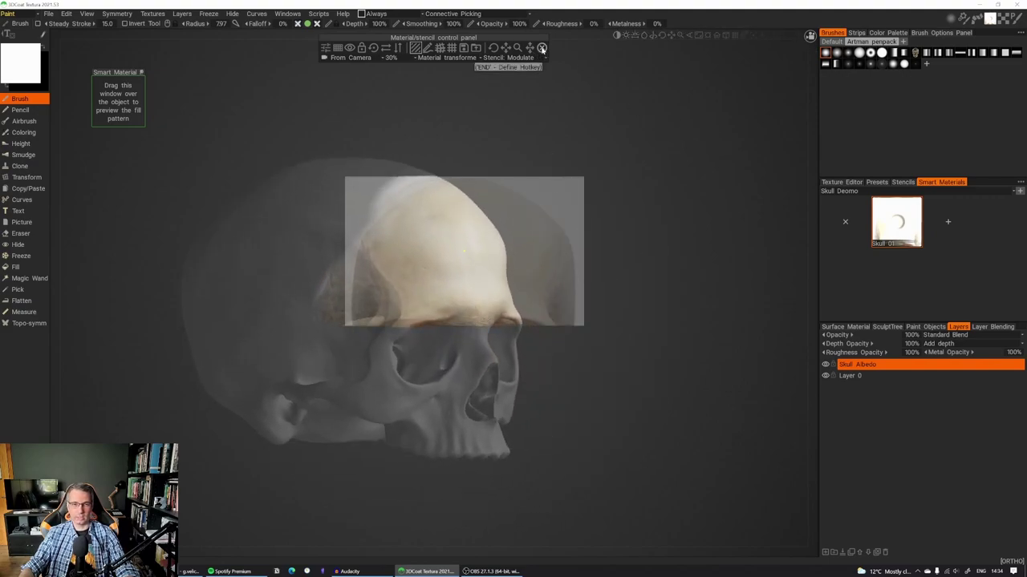
left_click(542, 48)
left_click_drag(642, 160, 686, 175)
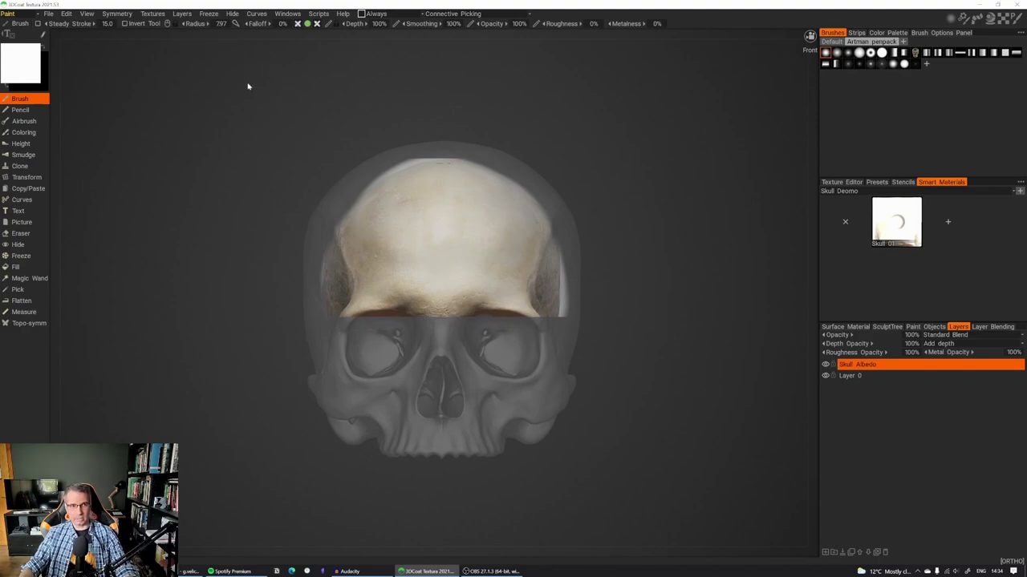
- Enable mirror symmetry on the X axis, and undo a test brush stroke made across the forehead
mouse_move(332, 112)
left_mouse_down()
mouse_move(314, 117)
mouse_move(328, 113)
left_mouse_up()
middle_click_drag(628, 210, 589, 201)
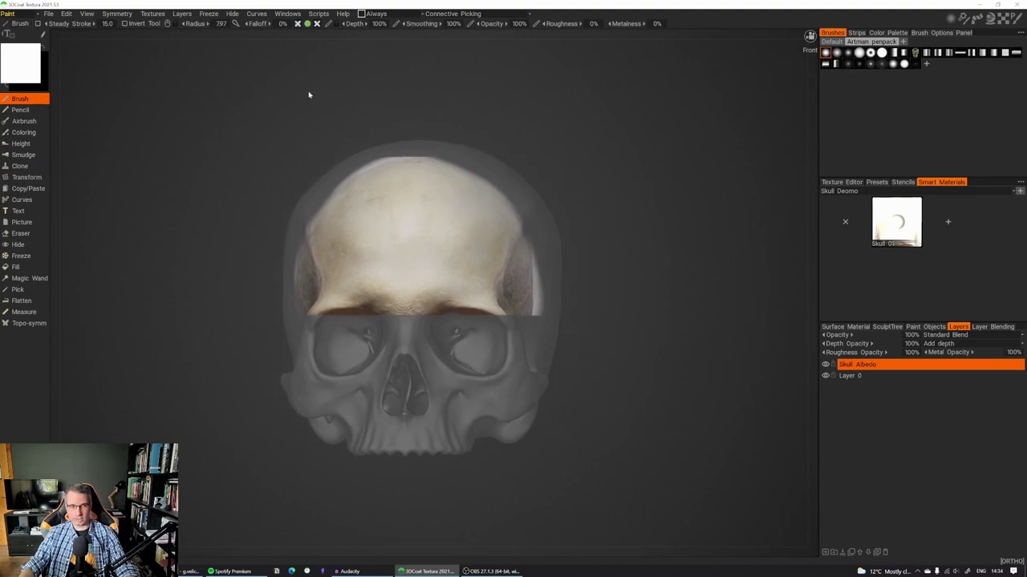
left_click(117, 13)
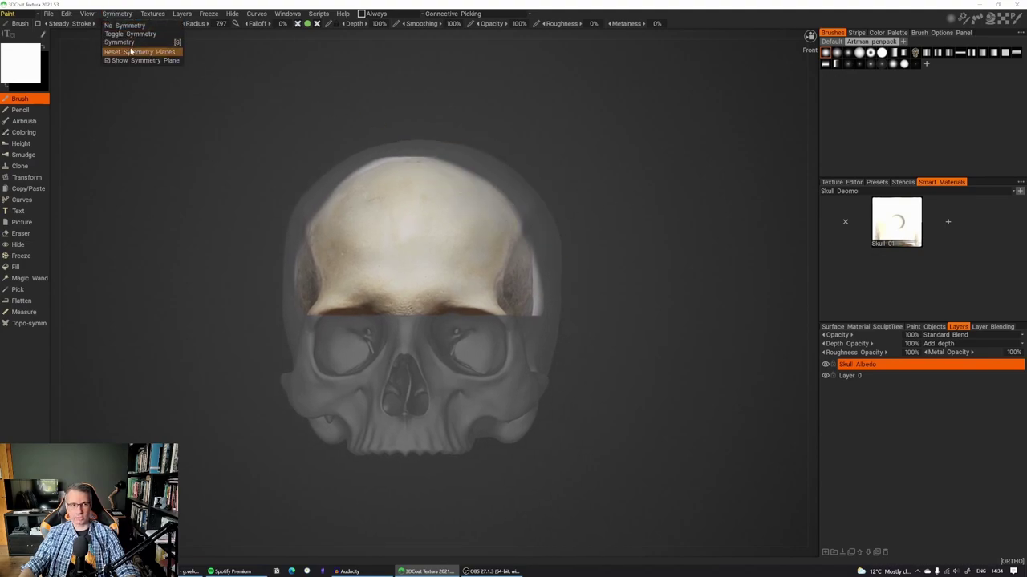
left_click(126, 42)
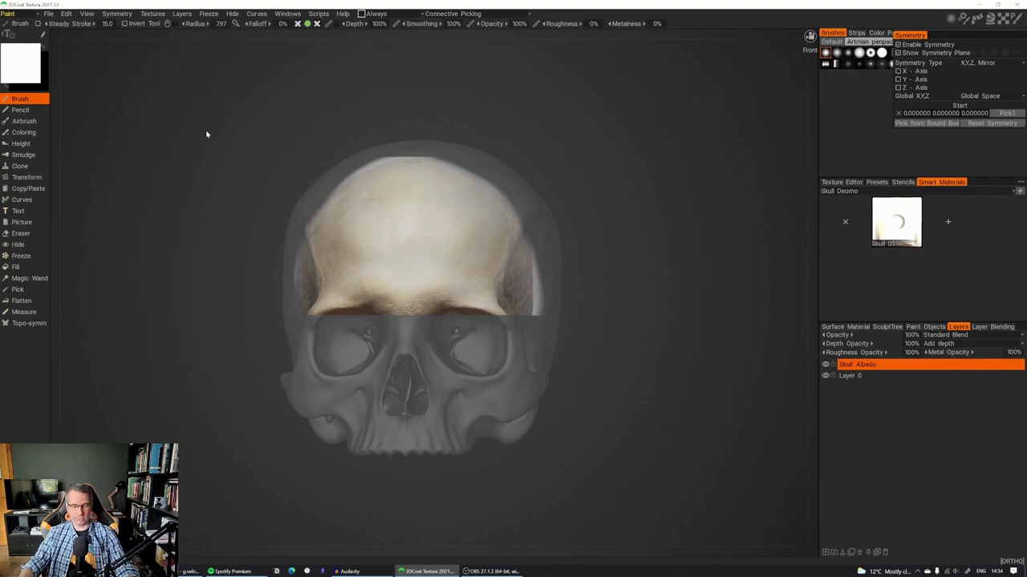
key("s")
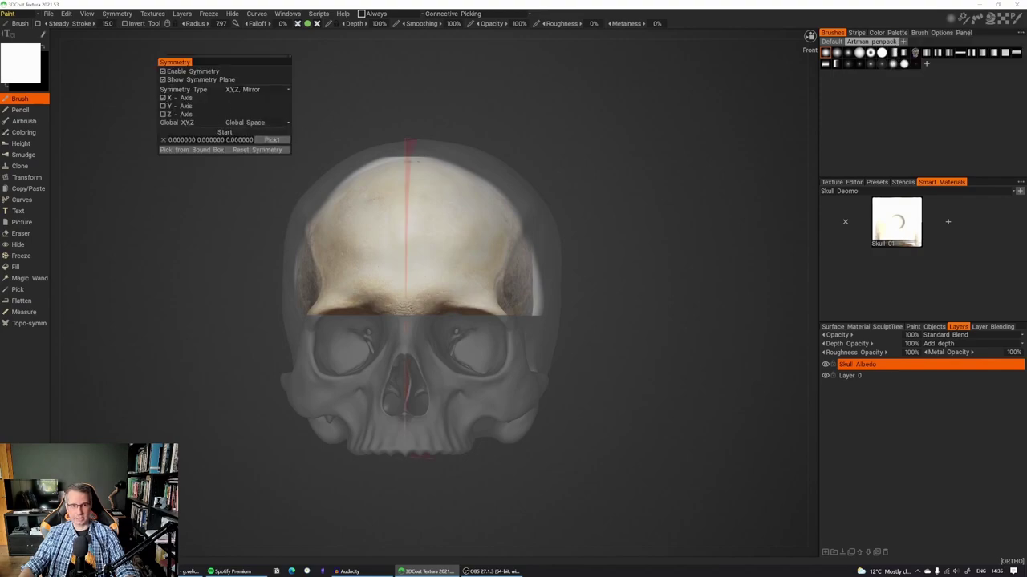
mouse_move(454, 228)
left_mouse_down()
mouse_move(481, 240)
mouse_move(545, 232)
left_mouse_up()
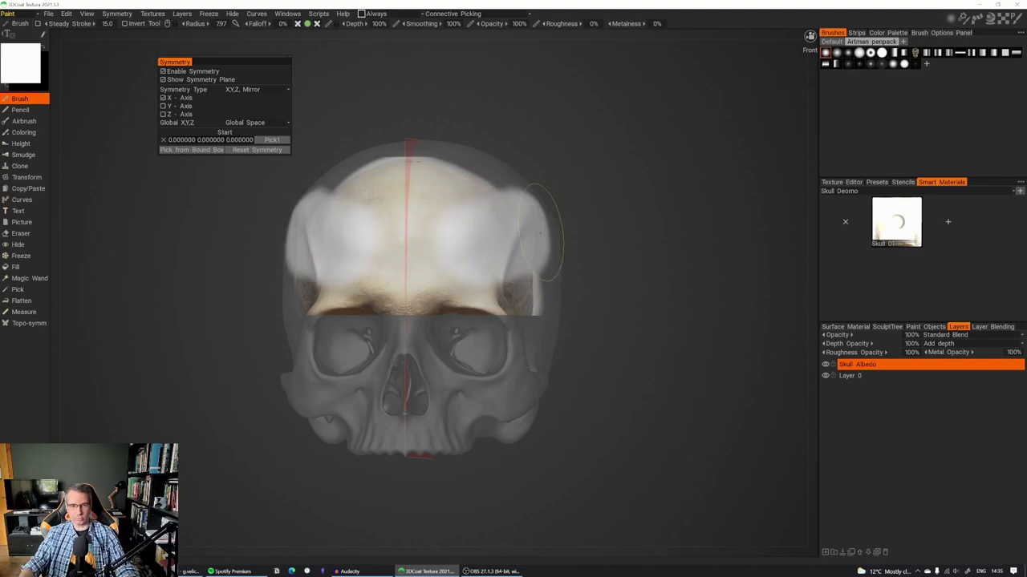
key("ctrl+z")
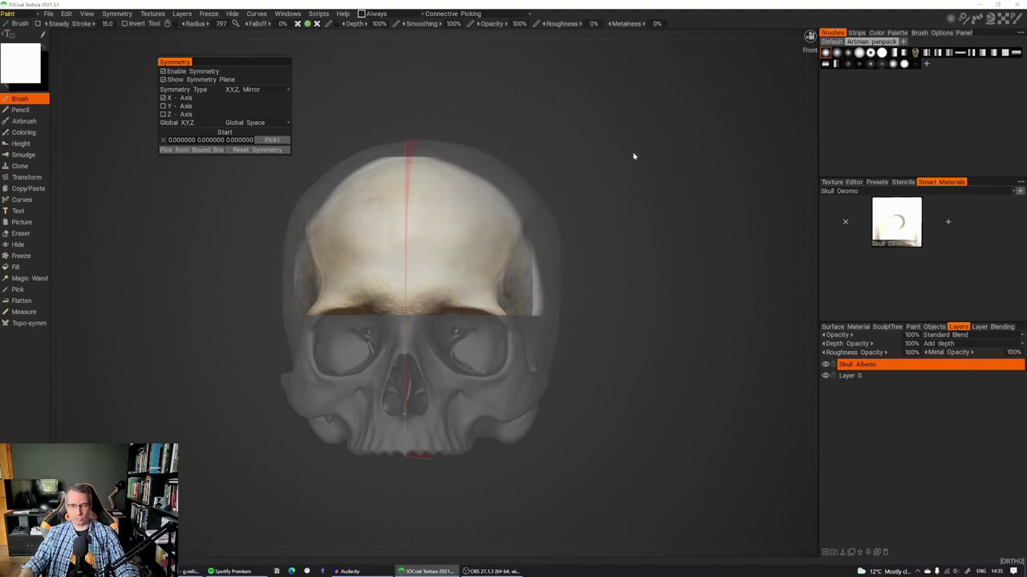
- Turn the skull to its side view and create a smart material with Skull_002.jpg as its color texture
left_click_drag(633, 157, 503, 124)
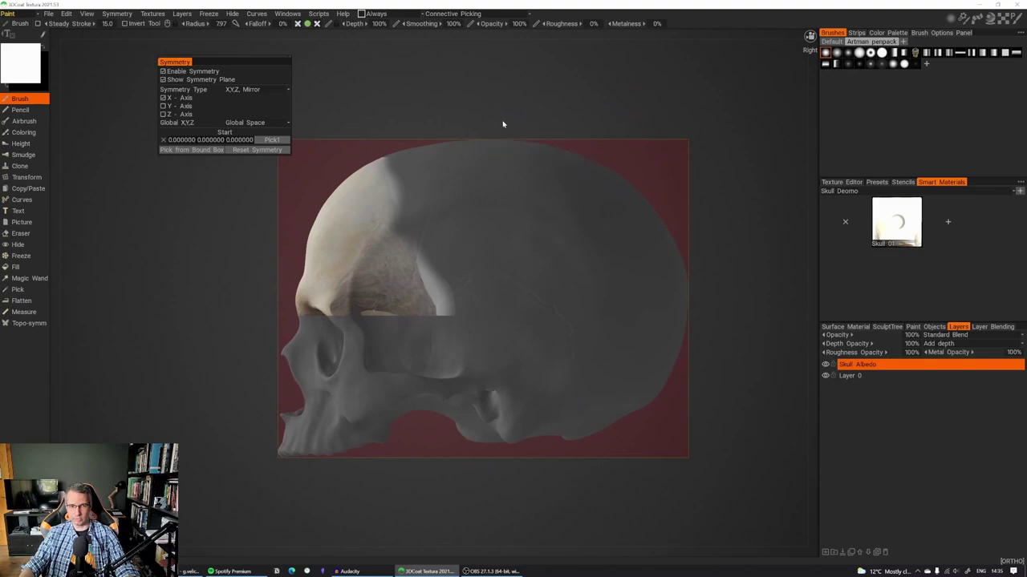
middle_click_drag(502, 124, 515, 136)
middle_click_drag(648, 107, 615, 122)
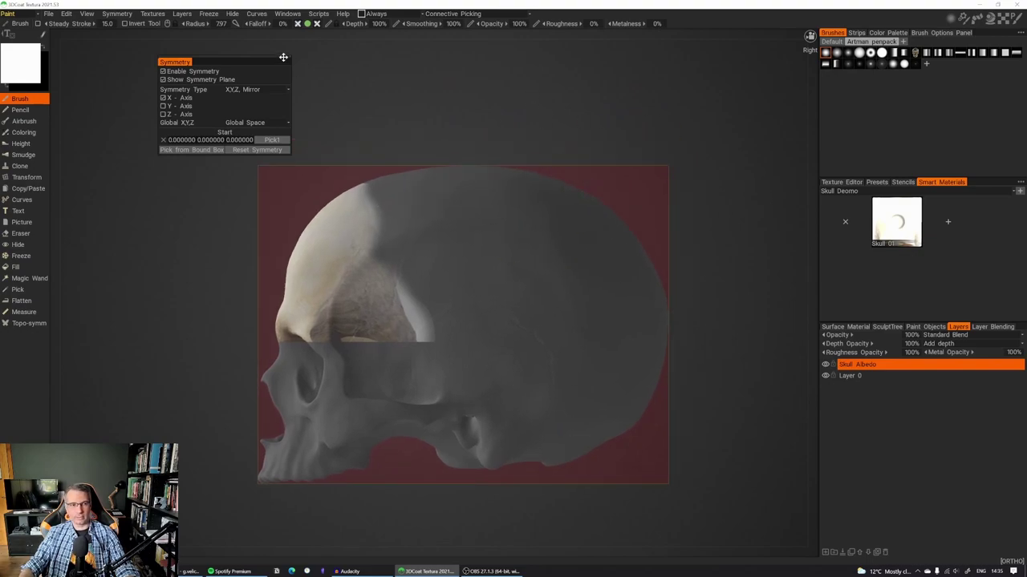
left_click_drag(272, 62, 224, 59)
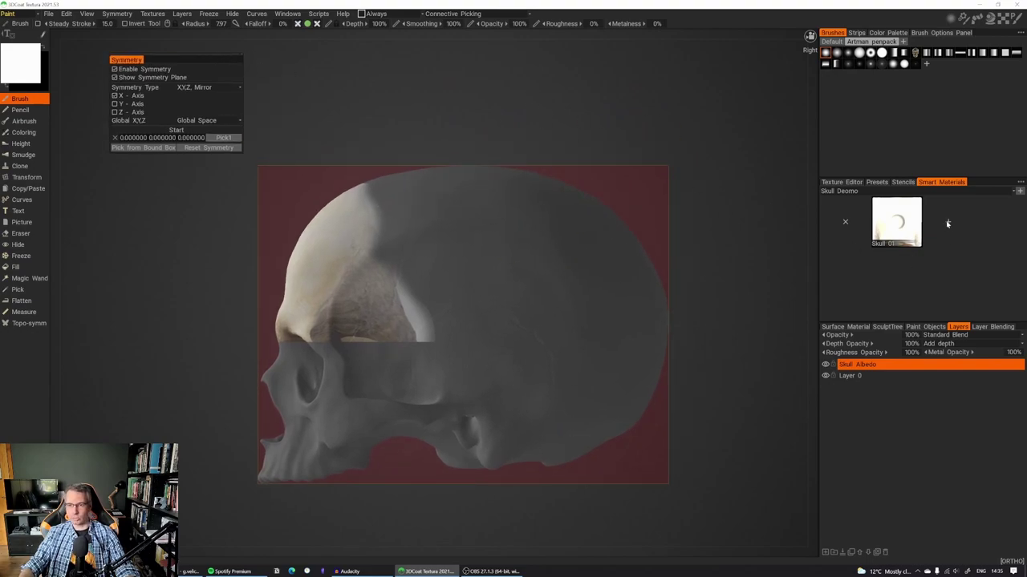
left_click(947, 224)
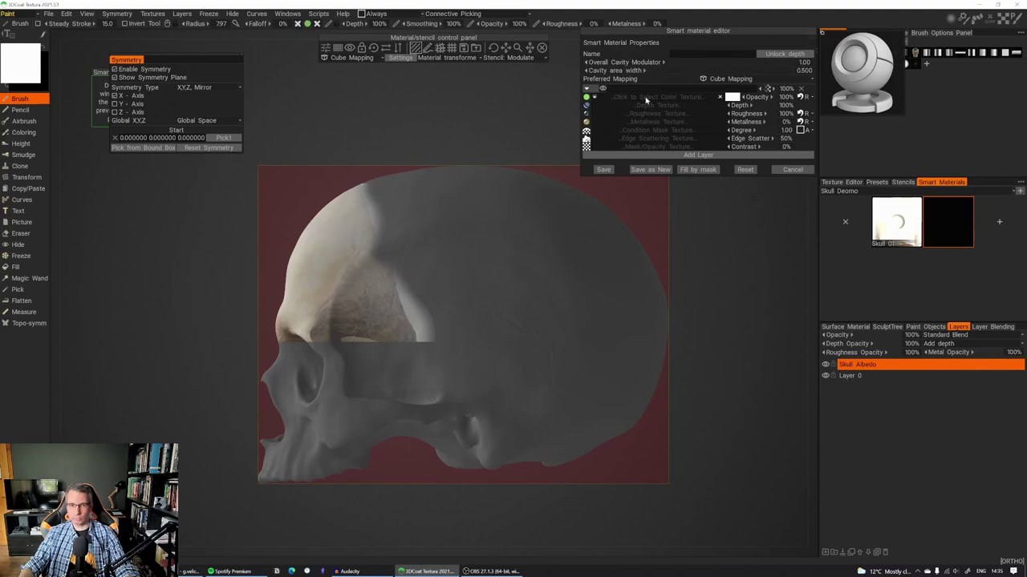
left_click(674, 98)
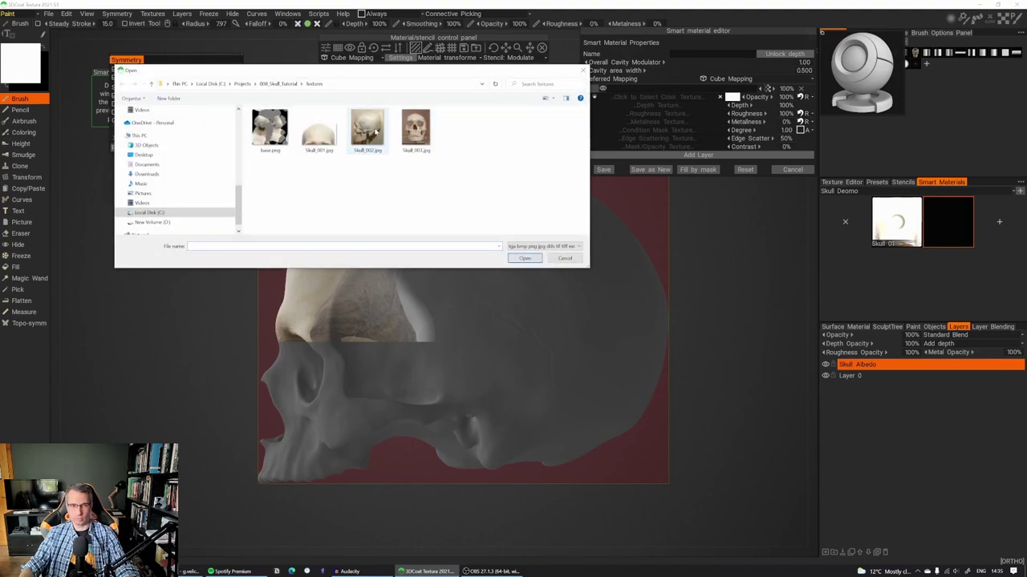
double_click(368, 128)
- Set the new material's preferred mapping to From Camera, name it Skull 02, and save it
left_click(730, 79)
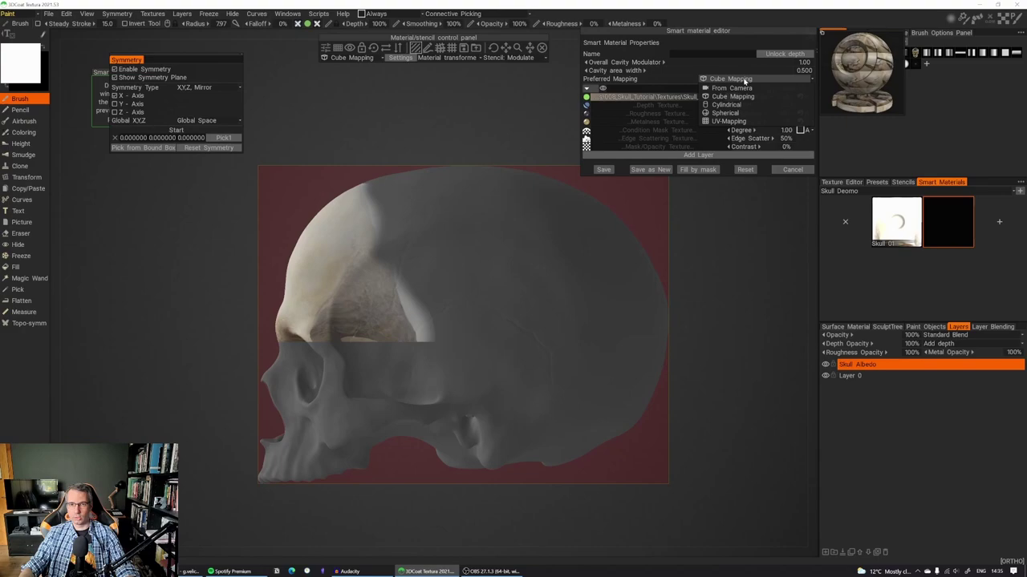
left_click(731, 88)
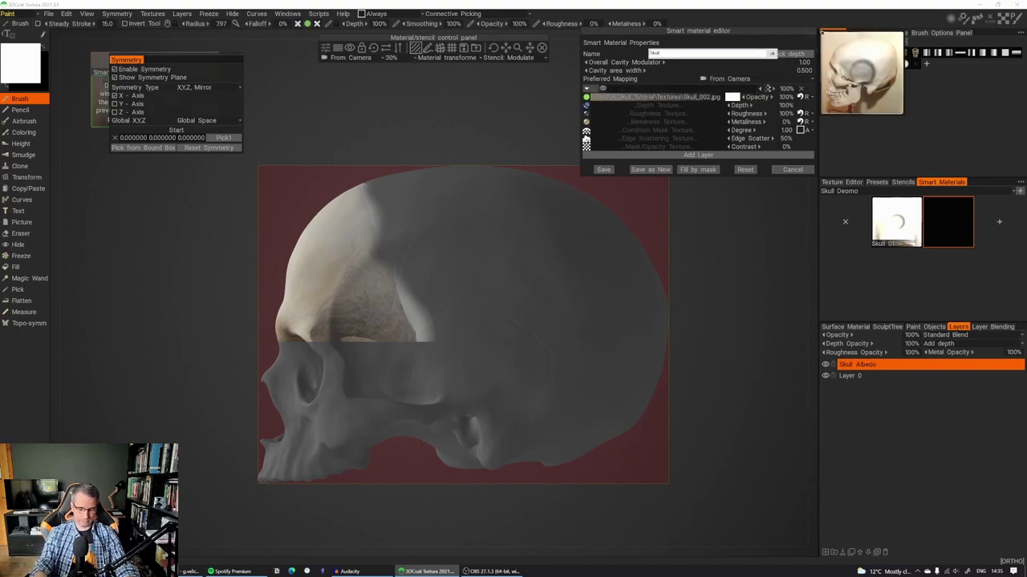
left_click(598, 169)
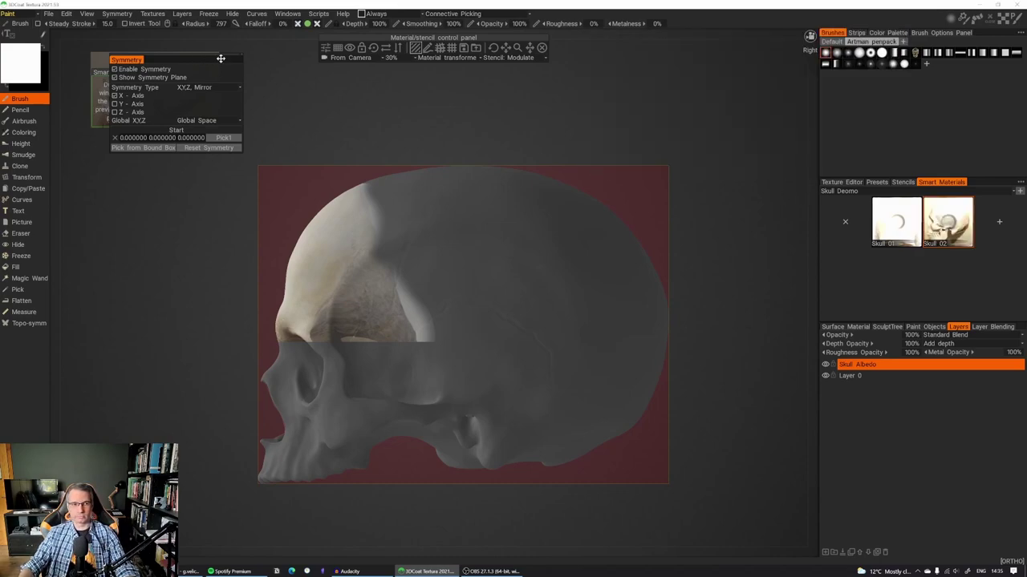
- Fit the Skull 02 overlay to the skull's side view and paint the projected texture over the side of the cranium
left_click_drag(220, 59, 205, 203)
mouse_move(504, 50)
left_mouse_down()
mouse_move(498, 30)
mouse_move(530, 47)
mouse_move(505, 48)
left_mouse_up()
mouse_move(435, 353)
left_mouse_down()
mouse_move(411, 338)
mouse_move(411, 358)
mouse_move(385, 327)
left_mouse_up()
mouse_move(402, 371)
left_mouse_down()
mouse_move(401, 256)
mouse_move(425, 241)
mouse_move(567, 280)
mouse_move(597, 332)
mouse_move(554, 402)
mouse_move(490, 425)
mouse_move(425, 365)
mouse_move(555, 371)
left_mouse_up()
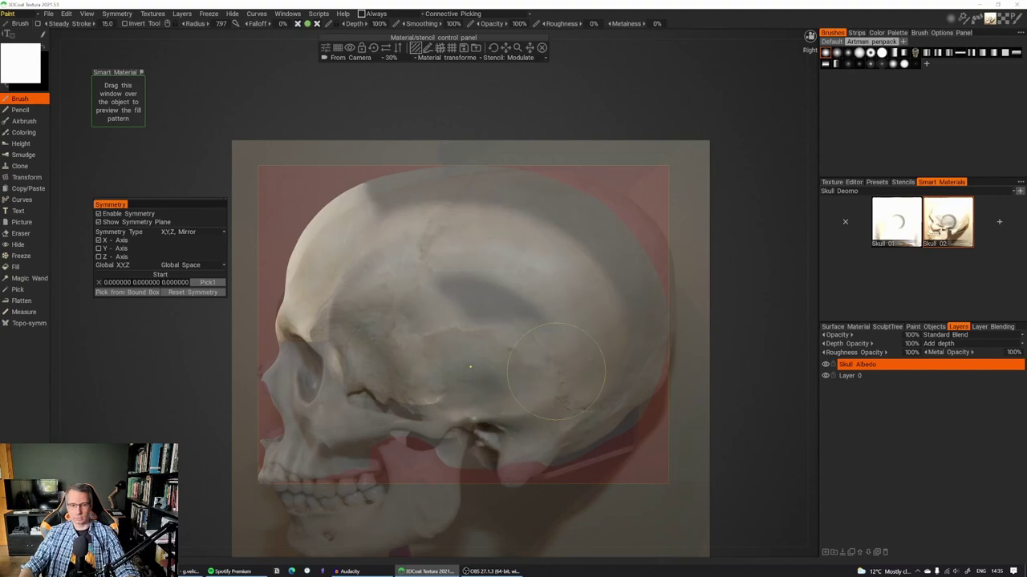
left_click_drag(543, 321, 417, 286)
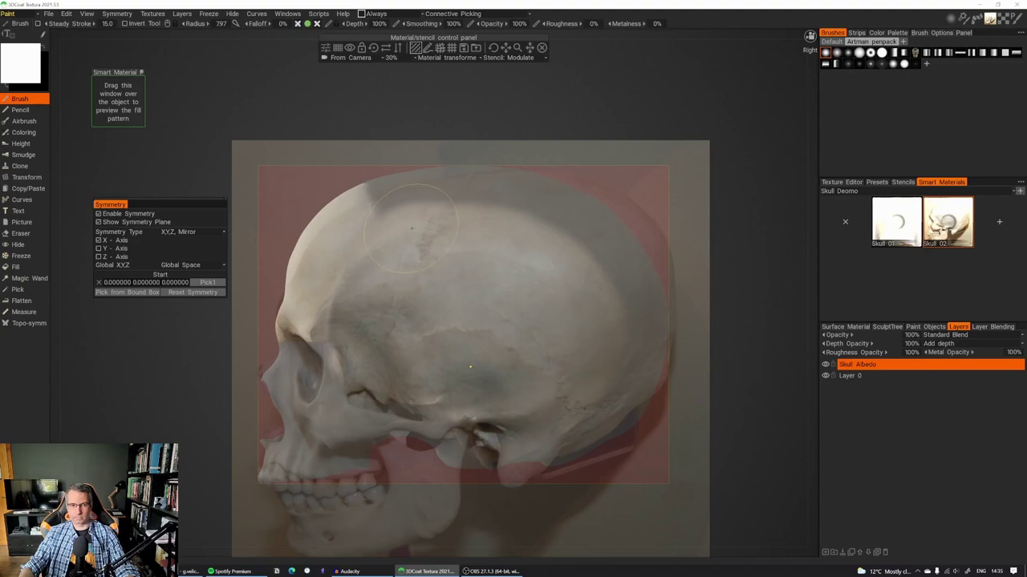
mouse_move(406, 221)
left_mouse_down()
mouse_move(387, 208)
mouse_move(514, 205)
mouse_move(567, 226)
mouse_move(428, 192)
left_mouse_up()
left_click_drag(540, 203, 608, 266)
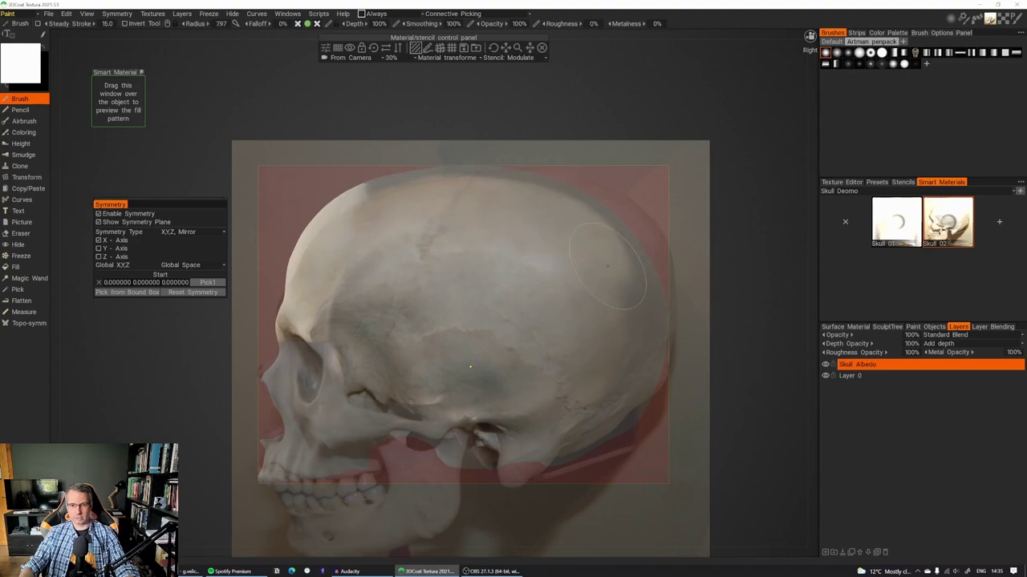
- Move the Skull 02 overlay over the back view and paint the bone texture across the back and top of the skull
mouse_move(695, 153)
left_mouse_down()
mouse_move(738, 176)
mouse_move(703, 180)
mouse_move(745, 170)
mouse_move(653, 155)
mouse_move(671, 147)
mouse_move(634, 140)
left_mouse_up()
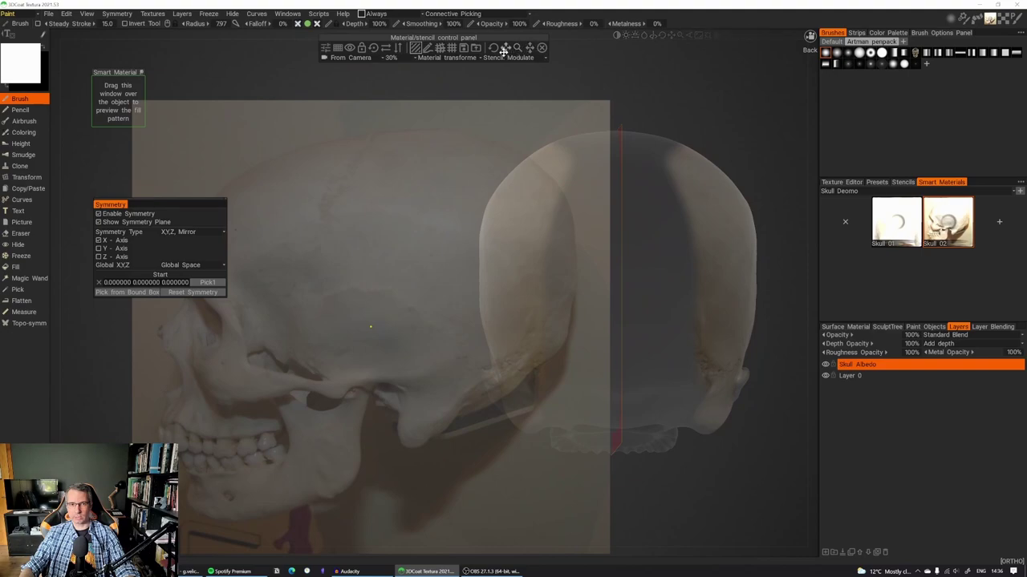
mouse_move(505, 50)
left_mouse_down()
mouse_move(522, 49)
mouse_move(509, 49)
left_mouse_up()
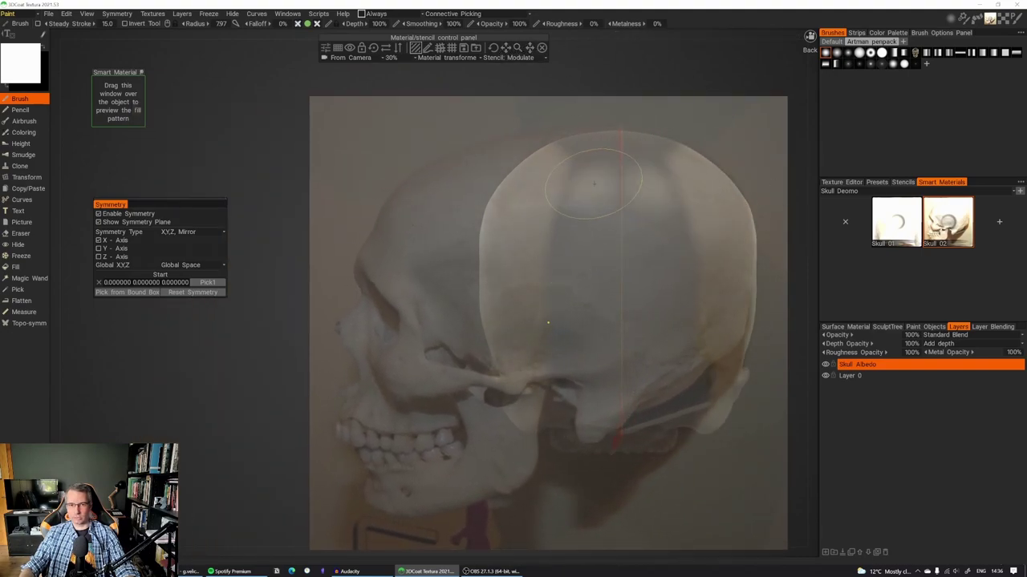
left_click_drag(594, 183, 580, 299)
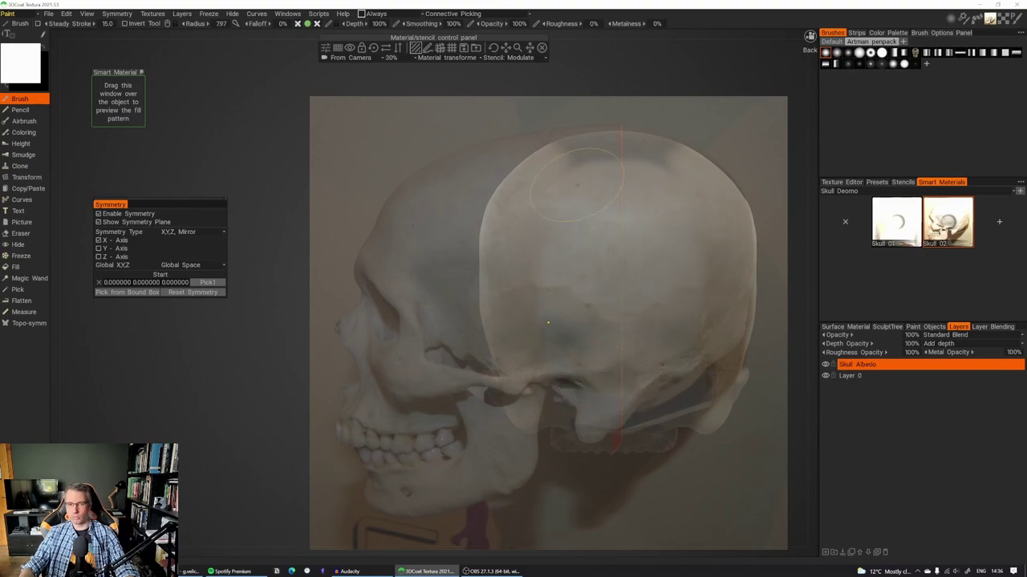
mouse_move(657, 75)
left_mouse_down()
mouse_move(770, 113)
mouse_move(789, 154)
left_mouse_up()
mouse_move(605, 245)
left_mouse_down()
mouse_move(584, 243)
mouse_move(607, 250)
mouse_move(665, 209)
mouse_move(571, 277)
mouse_move(568, 294)
left_mouse_up()
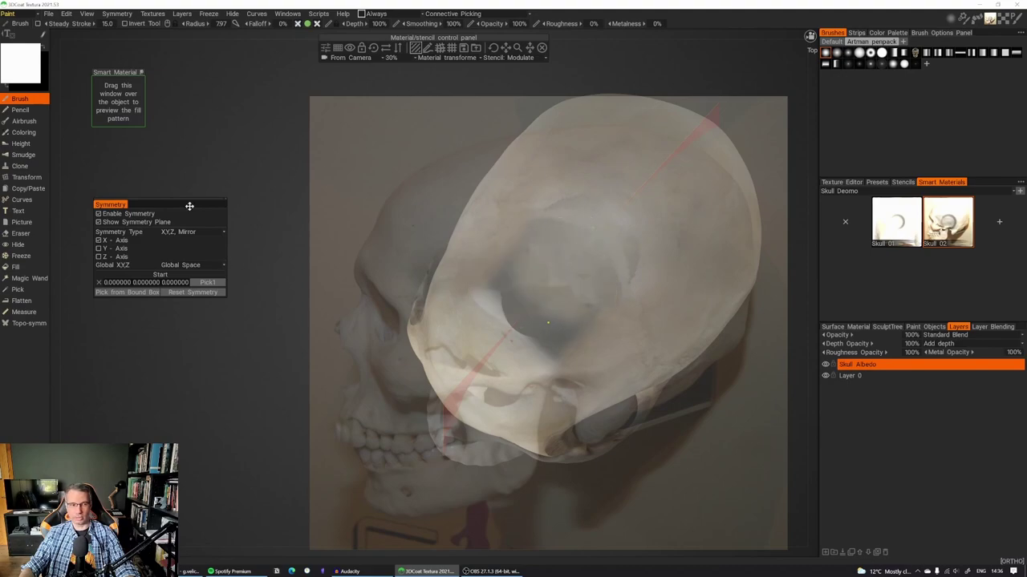
- Turn off X-axis symmetry, paint Skull 02 over the remaining gaps on the skull's top, and close the symmetry settings
key("ctrl+z")
key("ctrl+z")
key("ctrl+z")
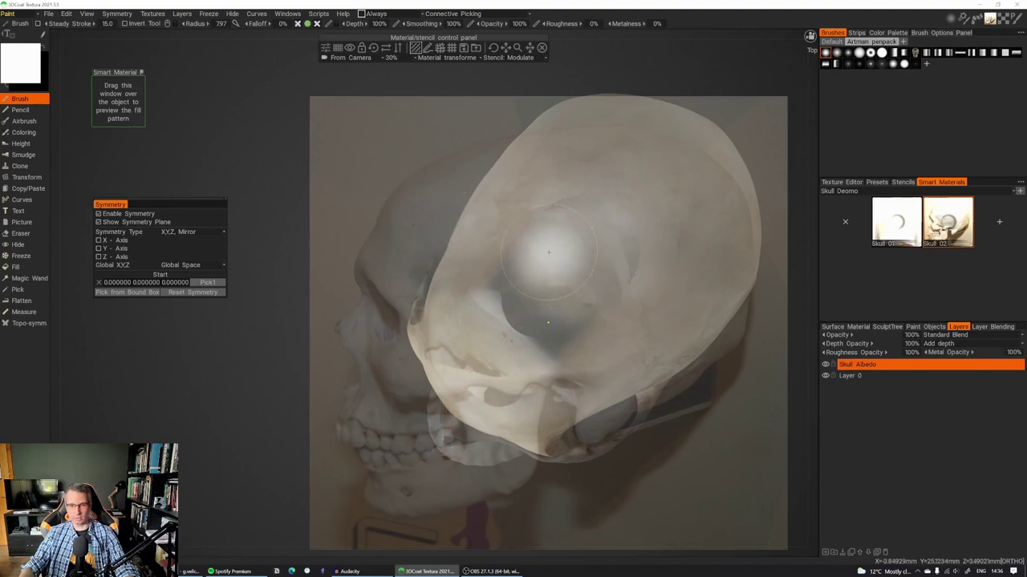
left_click_drag(268, 332, 266, 314)
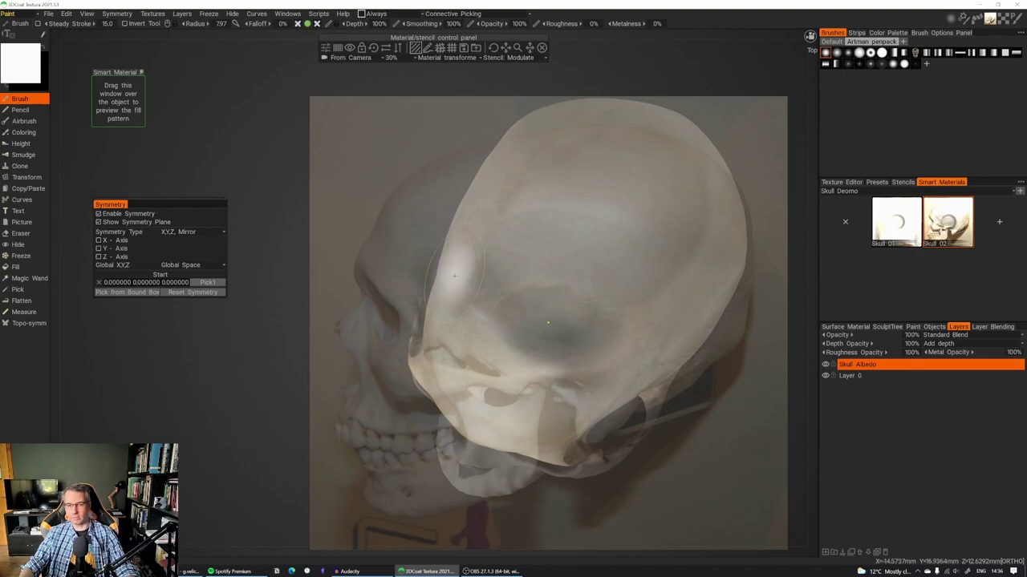
left_click(225, 202)
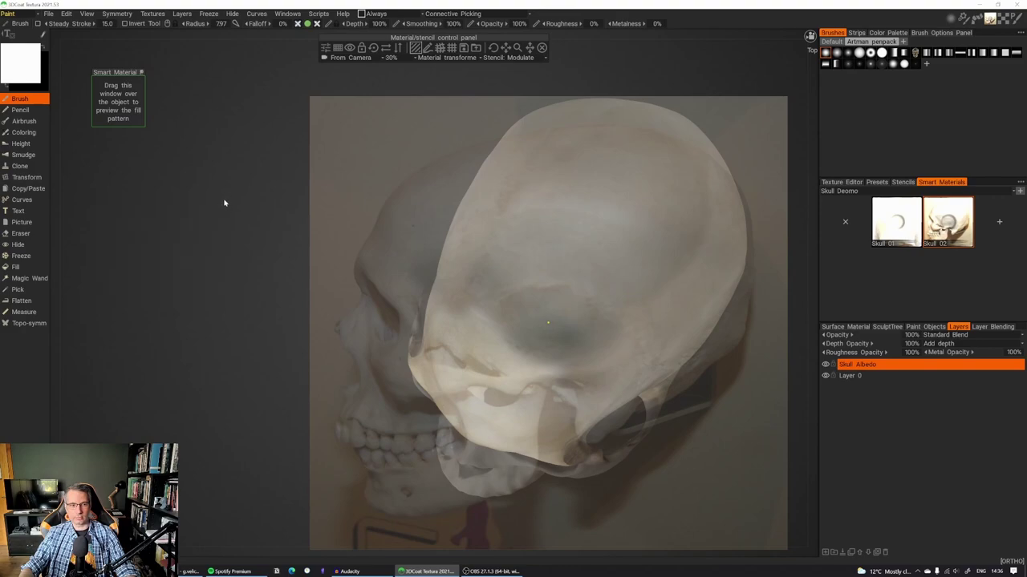
- Turn off the Skull 02 material and examine the painted forehead and cranium from the front
left_click(542, 49)
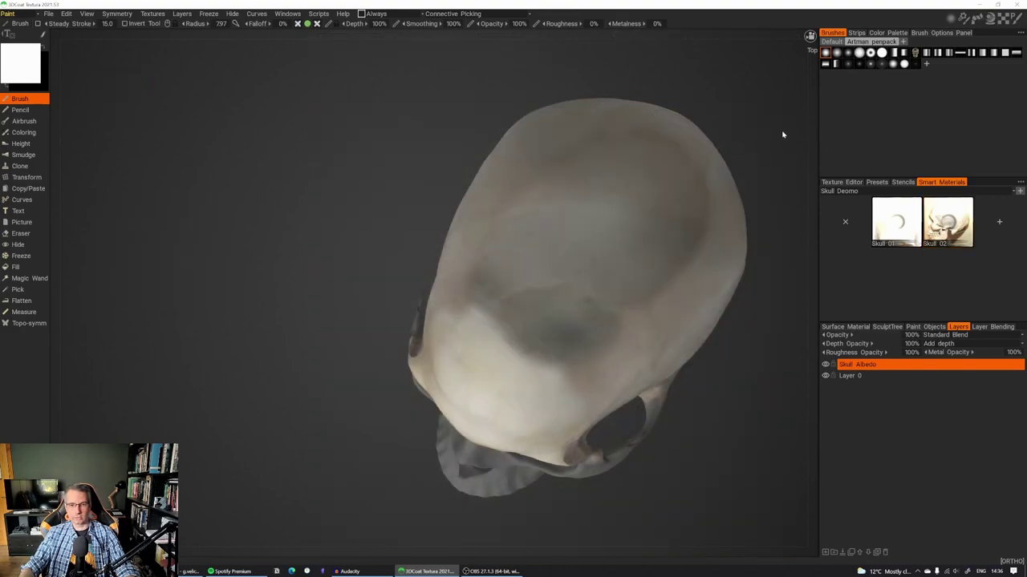
middle_click_drag(799, 239, 637, 243)
left_click_drag(636, 243, 676, 261)
scroll(678, 263, "up", 2)
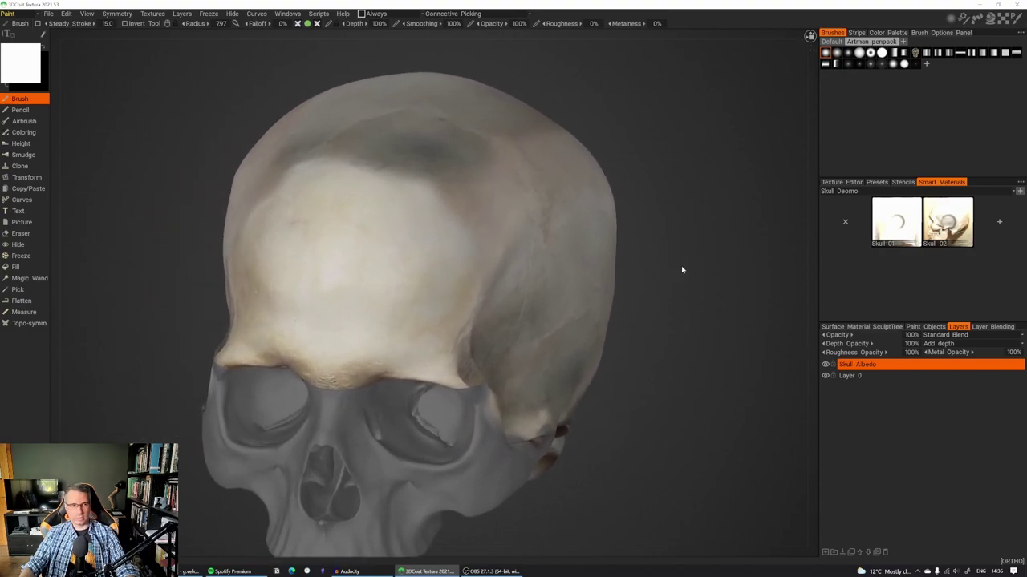
- Display the model in Flat Shade and examine the seams between the forehead and side projections
left_click(87, 14)
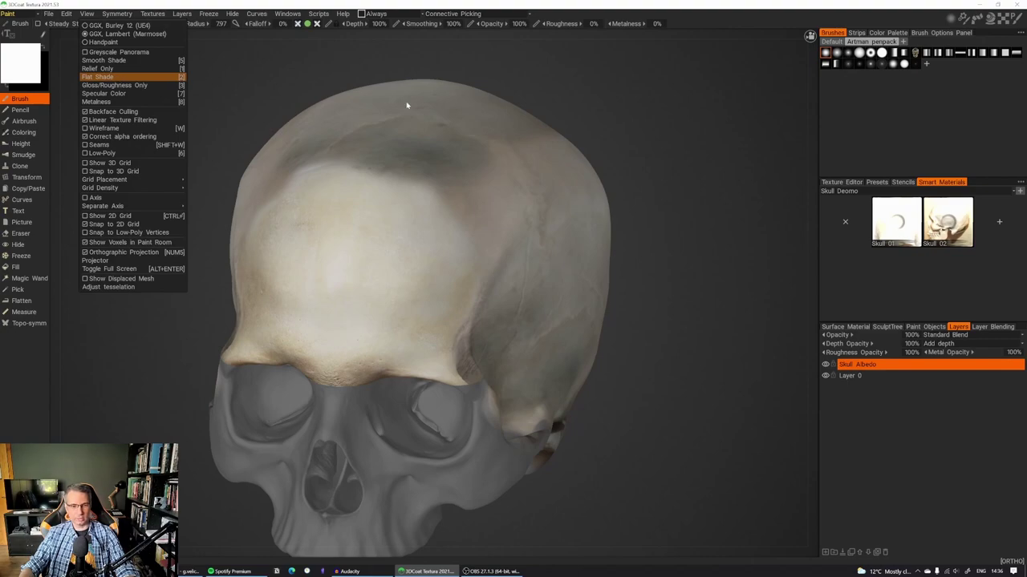
key("2")
mouse_move(663, 146)
left_mouse_down()
mouse_move(660, 180)
mouse_move(598, 138)
mouse_move(594, 151)
mouse_move(650, 161)
mouse_move(652, 150)
left_mouse_up()
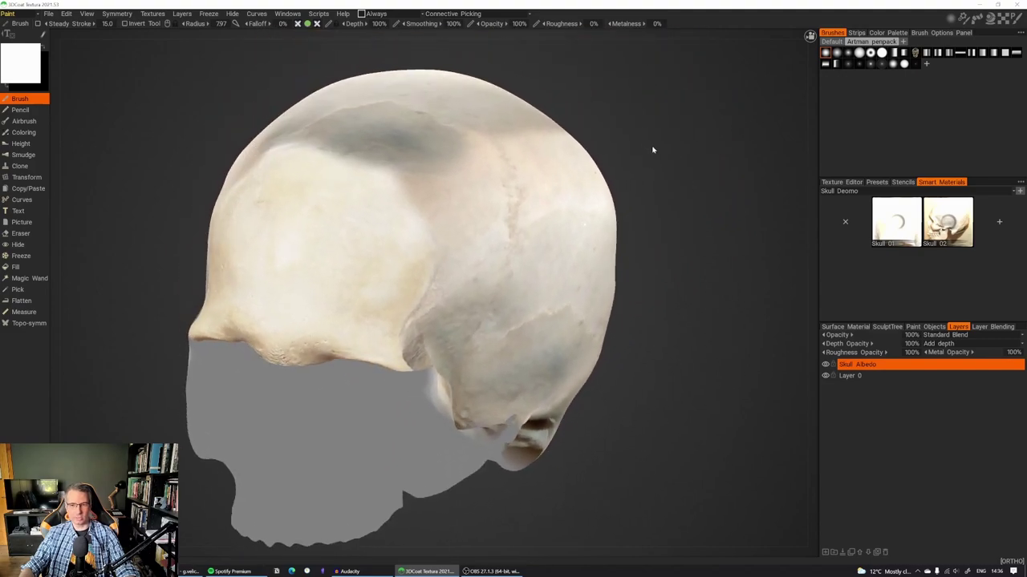
left_click(86, 13)
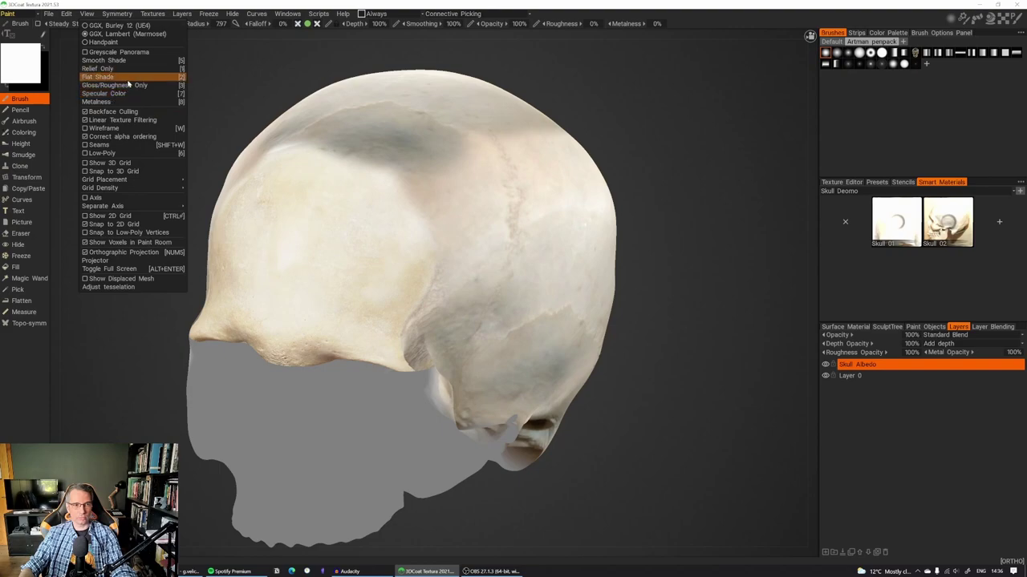
left_click(239, 63)
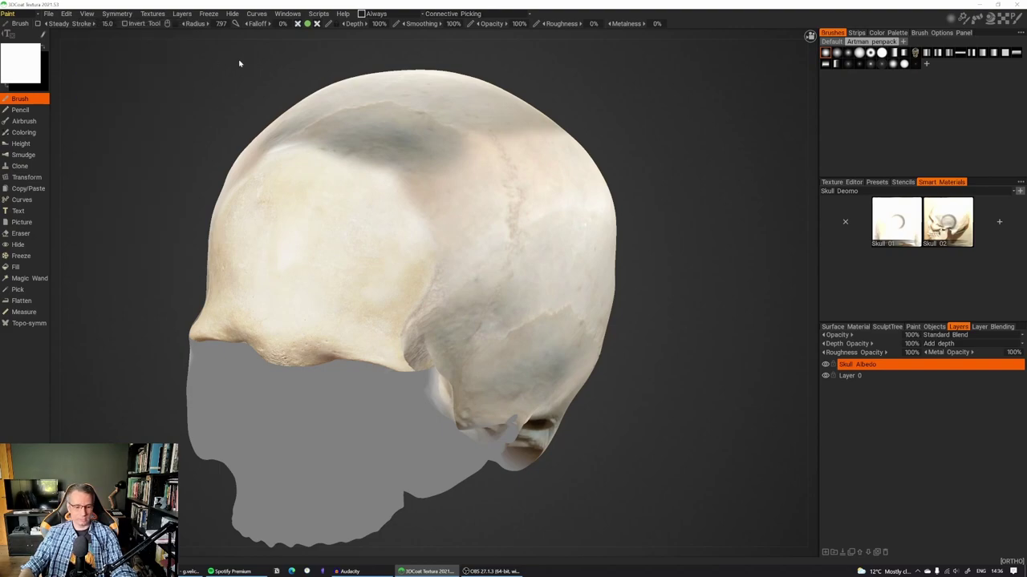
key("1")
mouse_move(654, 127)
left_mouse_down()
mouse_move(662, 133)
mouse_move(634, 104)
left_mouse_up()
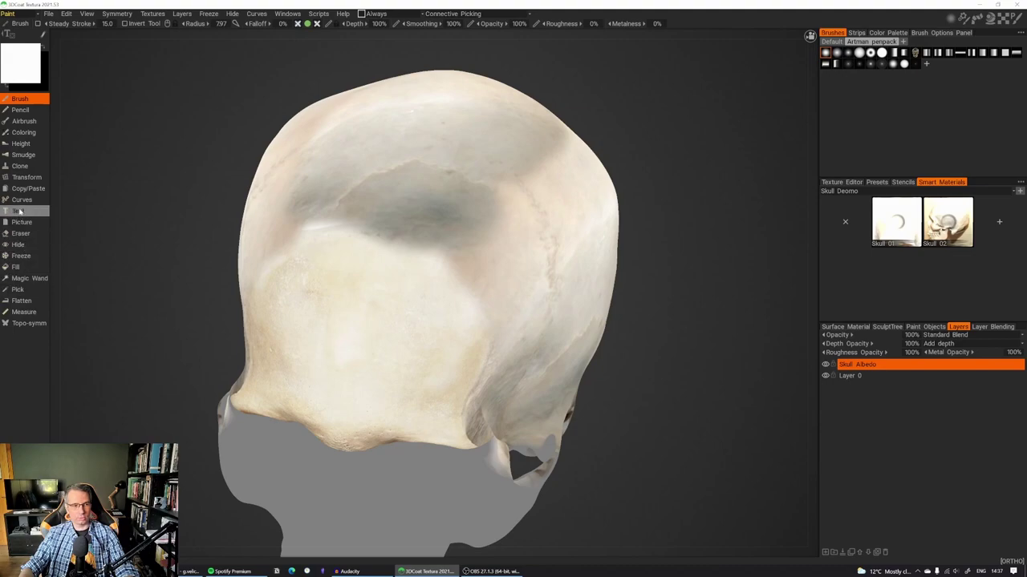
- Switch to the Clone tool and face the seam above the forehead for retouching
left_click(13, 168)
left_click_drag(777, 100, 792, 117)
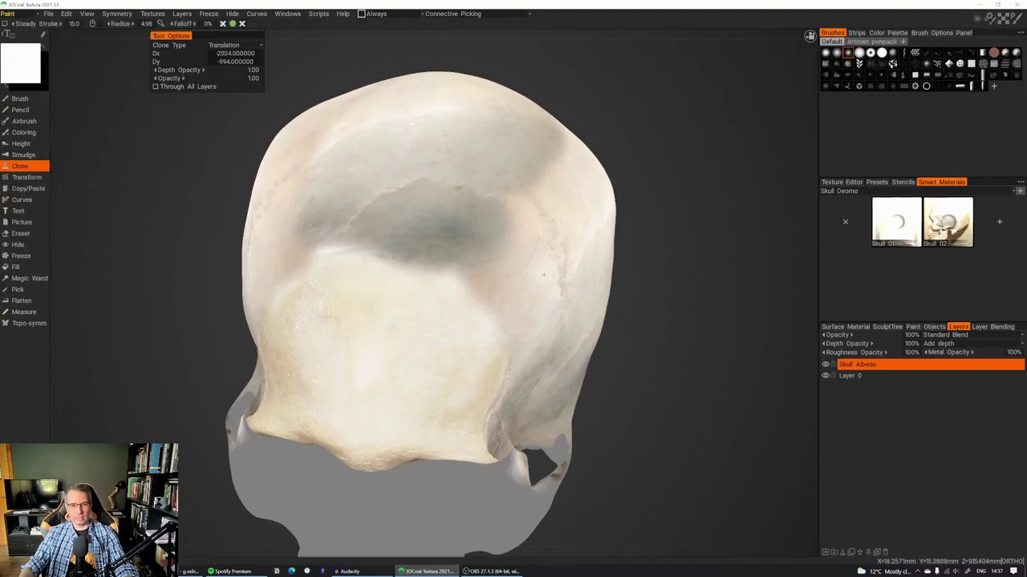
- Try to clone the light forehead texture over the grey patch above it
left_click(400, 361, "ctrl")
mouse_move(453, 300)
left_mouse_down()
mouse_move(428, 278)
mouse_move(346, 290)
mouse_move(383, 243)
left_mouse_up()
left_click_drag(703, 189, 717, 201)
key("ctrl+z")
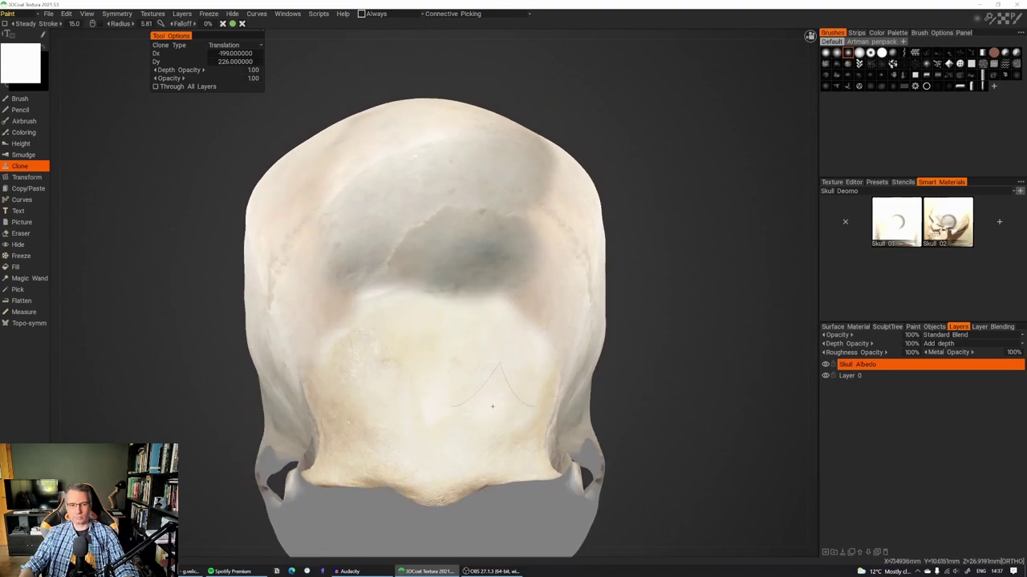
- Clone light forehead texture over the lower edge of the grey patch, and set the clone opacity to 0.280
left_click(448, 316, "ctrl")
left_click_drag(457, 305, 481, 284)
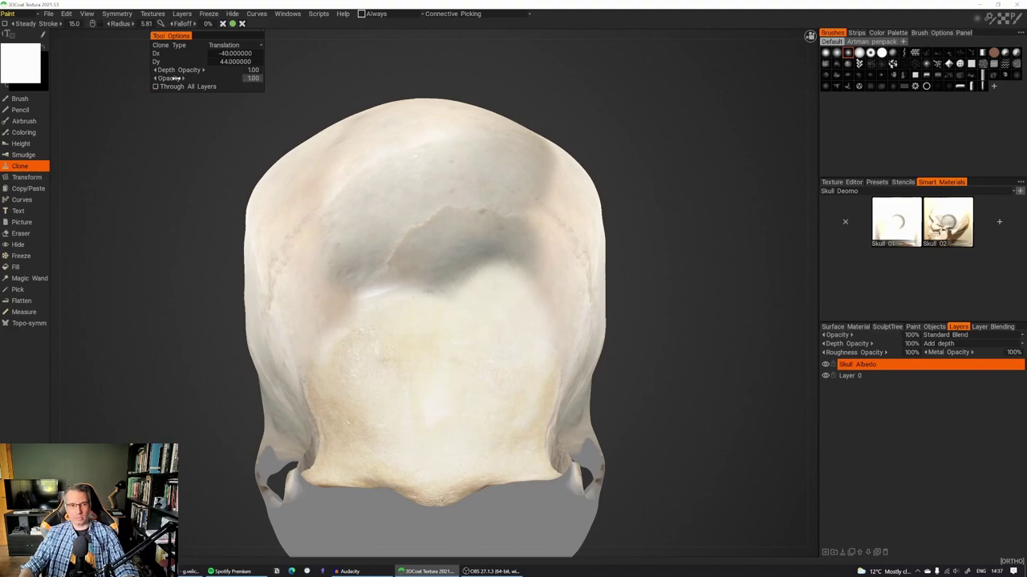
left_click_drag(133, 86, 140, 85)
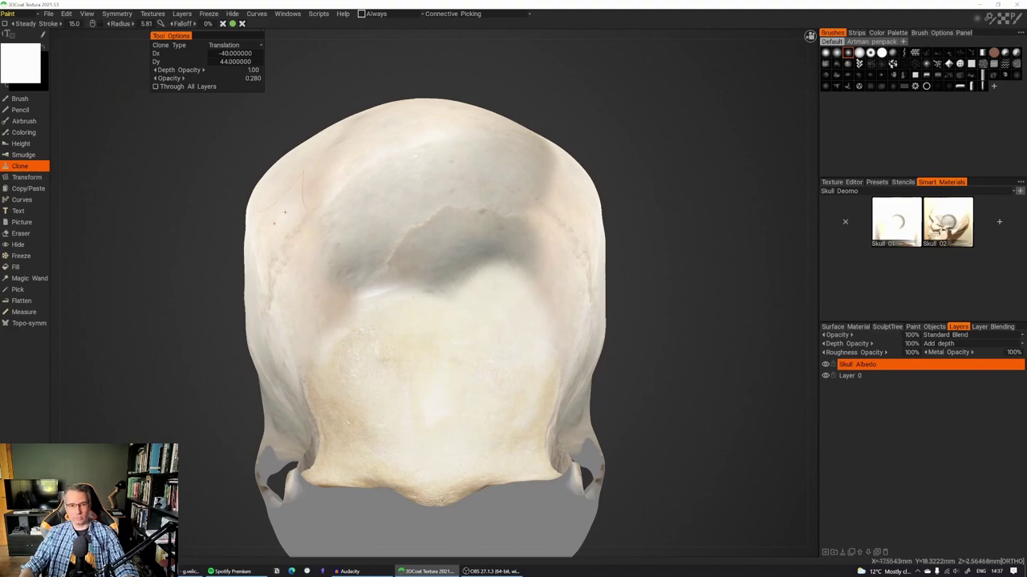
- Clone light forehead texture over the grey patch and the bright seam along its lower edge
left_click(417, 366, "ctrl")
mouse_move(460, 296)
left_mouse_down()
mouse_move(433, 276)
mouse_move(460, 275)
mouse_move(477, 249)
mouse_move(393, 261)
left_mouse_up()
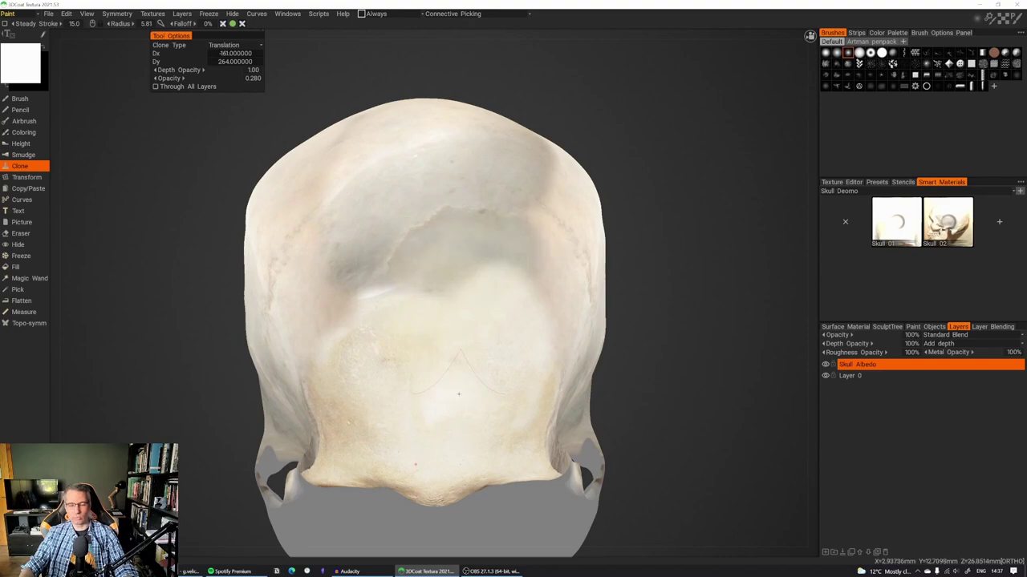
left_click(423, 369, "ctrl")
left_click_drag(369, 327, 347, 303)
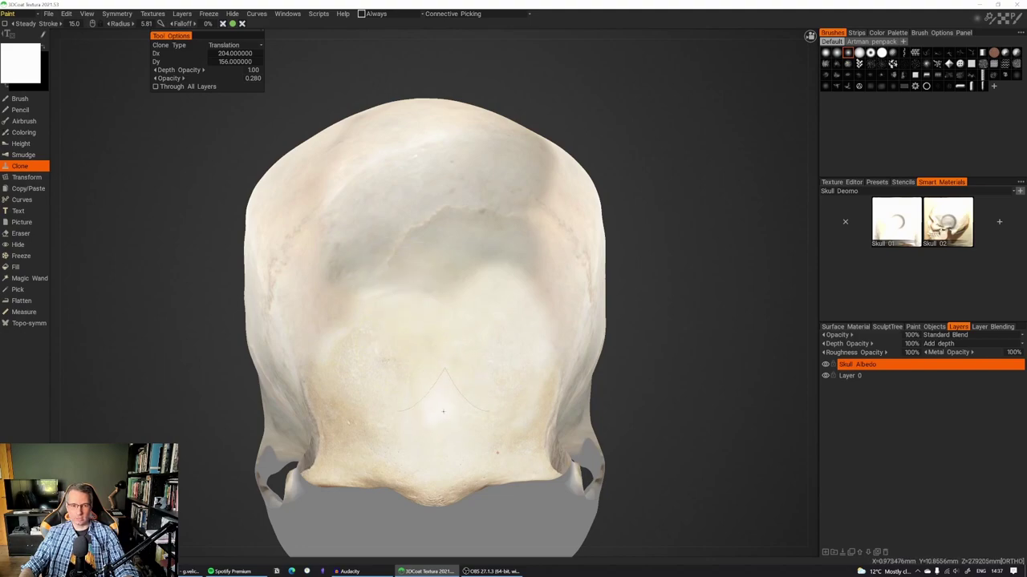
left_click_drag(493, 302, 427, 287)
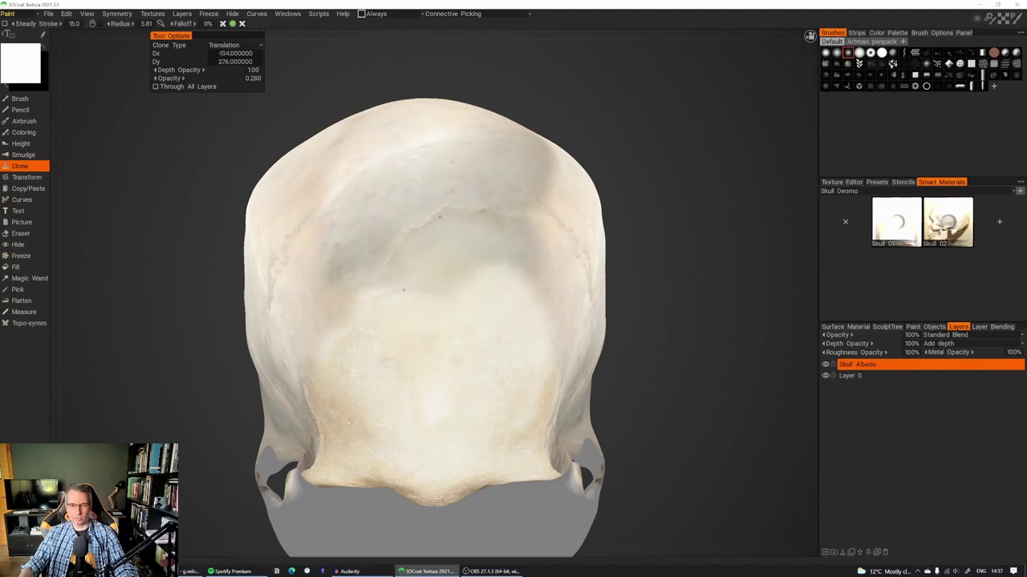
- Clone light texture over both sides of the upper forehead seam, raising the clone opacity to 1.00 for the second side
left_click_drag(661, 267, 471, 257)
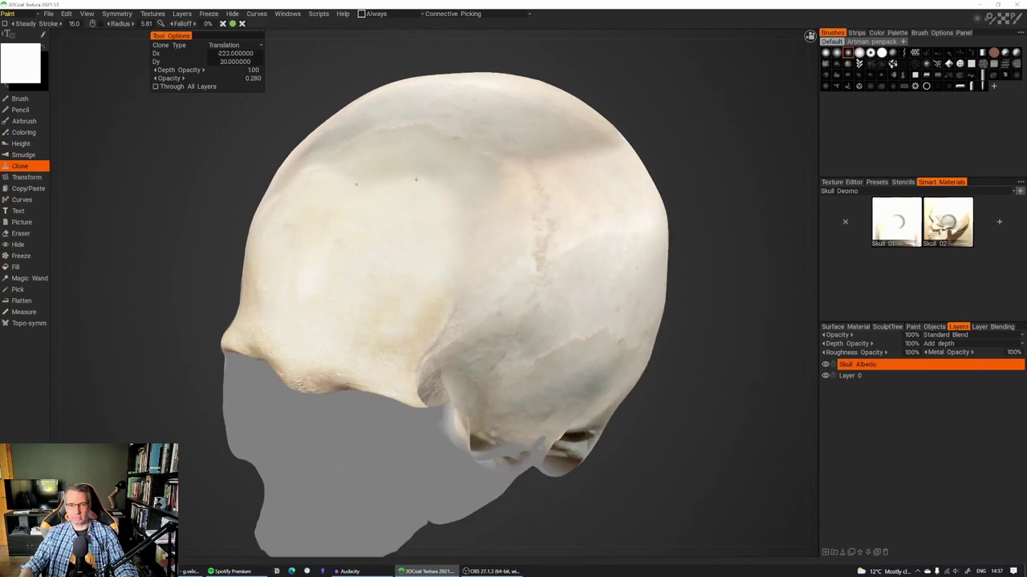
left_click_drag(696, 178, 481, 258)
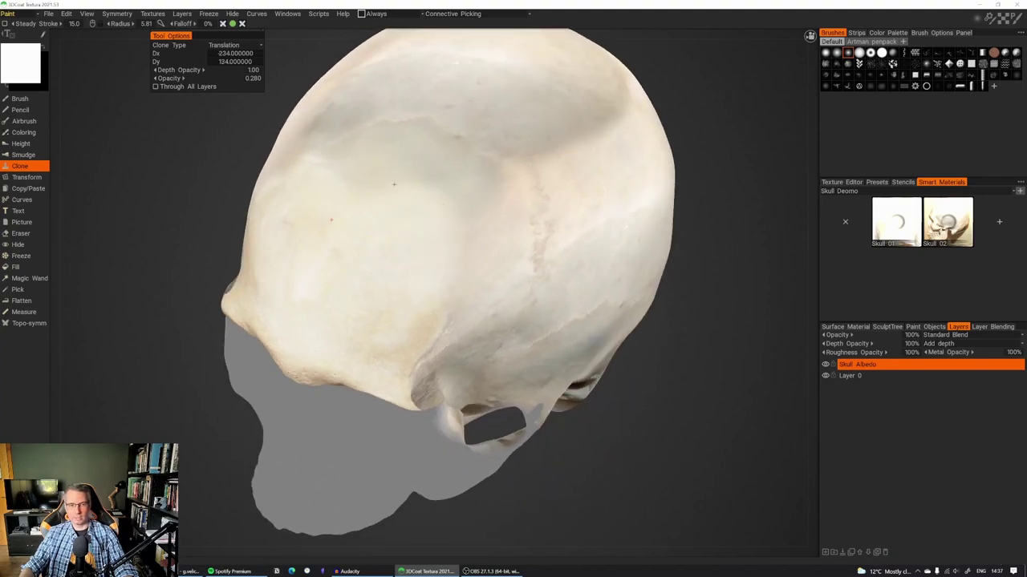
left_click_drag(470, 192, 463, 208)
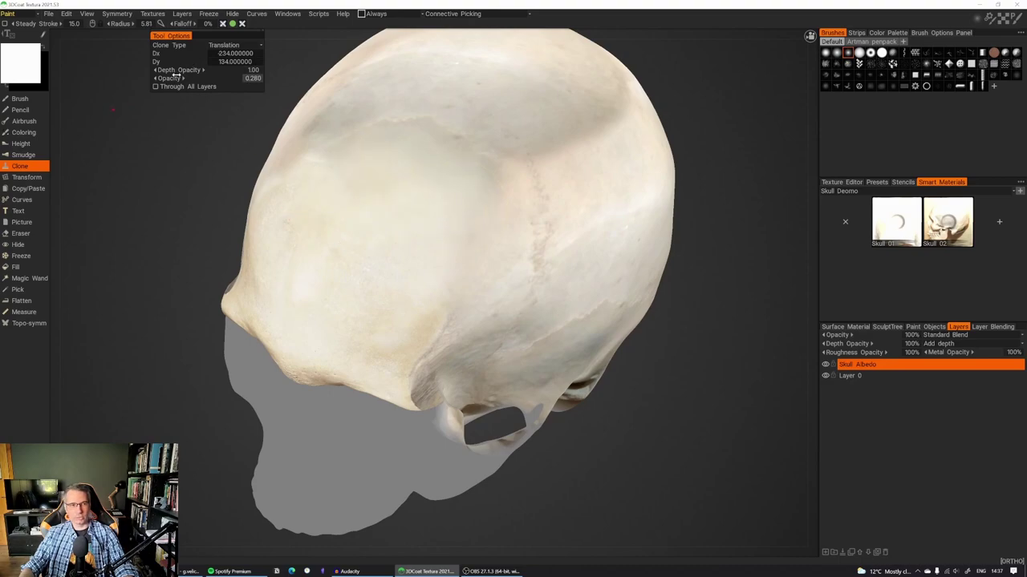
left_click_drag(653, 103, 588, 303)
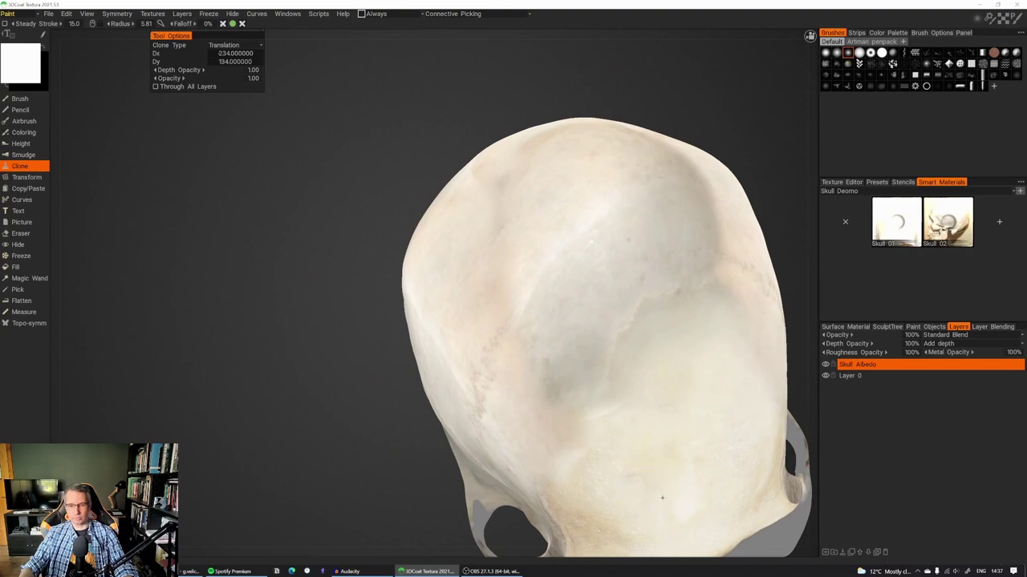
mouse_move(562, 461)
left_mouse_down()
mouse_move(568, 419)
mouse_move(633, 337)
left_mouse_up()
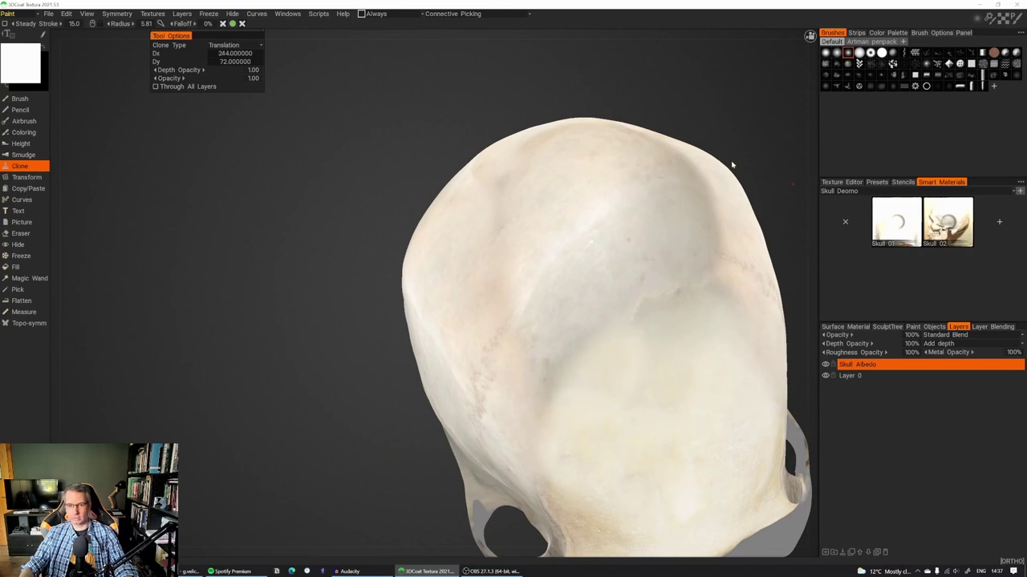
- Switch the skull from flat to shaded display and face it from the front to examine the blended forehead
left_click_drag(732, 163, 692, 126)
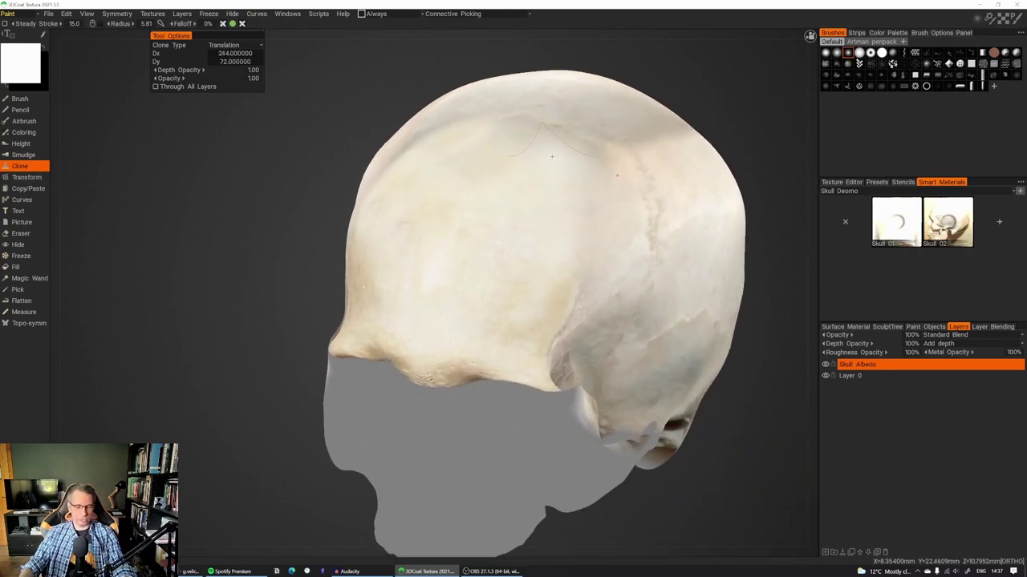
key("2")
left_click_drag(321, 309, 244, 296)
middle_click_drag(244, 296, 192, 248)
mouse_move(192, 248)
right_mouse_down()
mouse_move(192, 269)
mouse_move(192, 245)
right_mouse_up()
left_click_drag(664, 113, 729, 179)
middle_click_drag(729, 179, 686, 136)
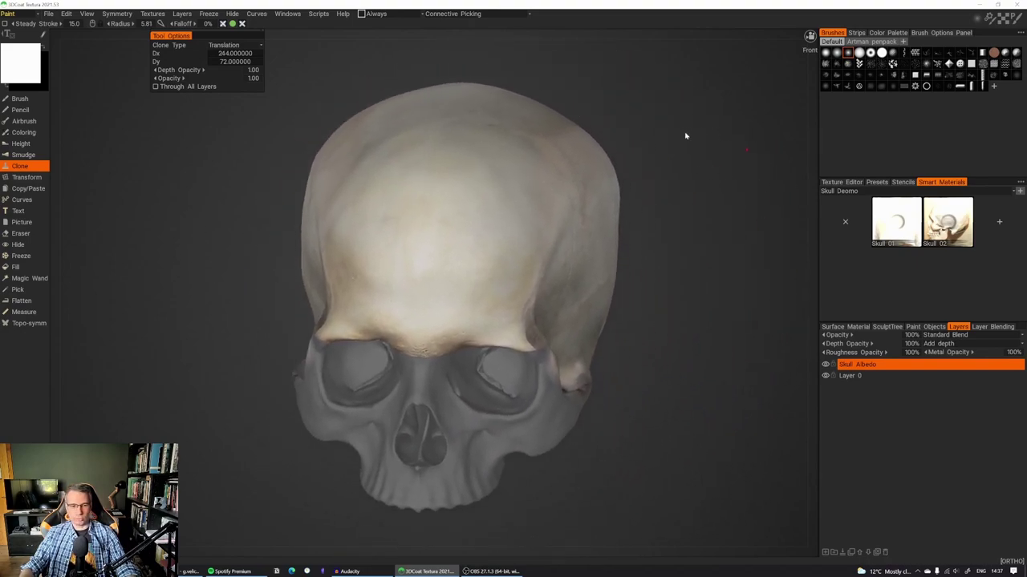
- Show the Skull_Cranium color map in the Texture Editor and pick a light cream color from the forehead
left_click(839, 182)
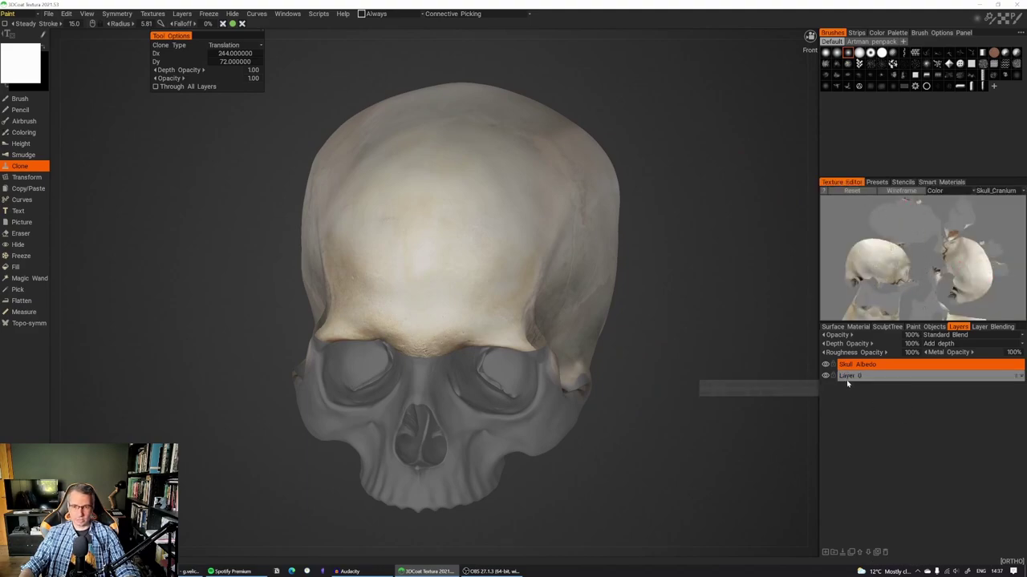
left_click(7, 292)
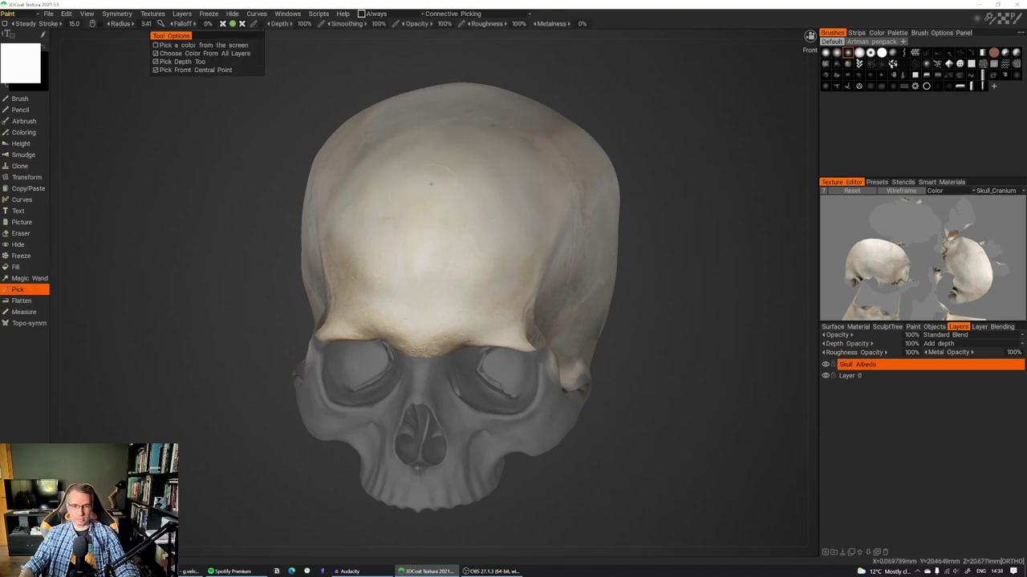
left_click(428, 190)
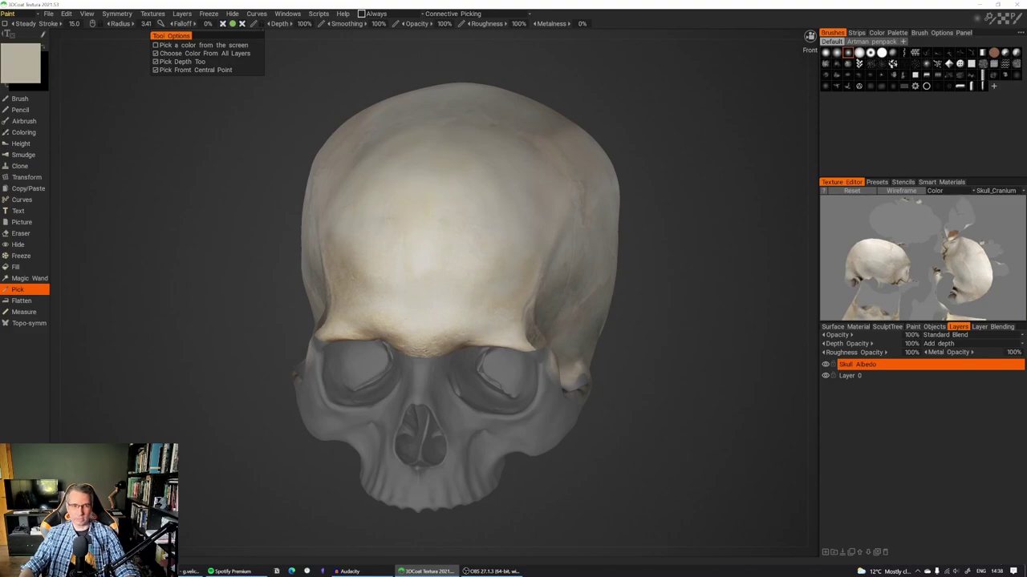
left_click(417, 204)
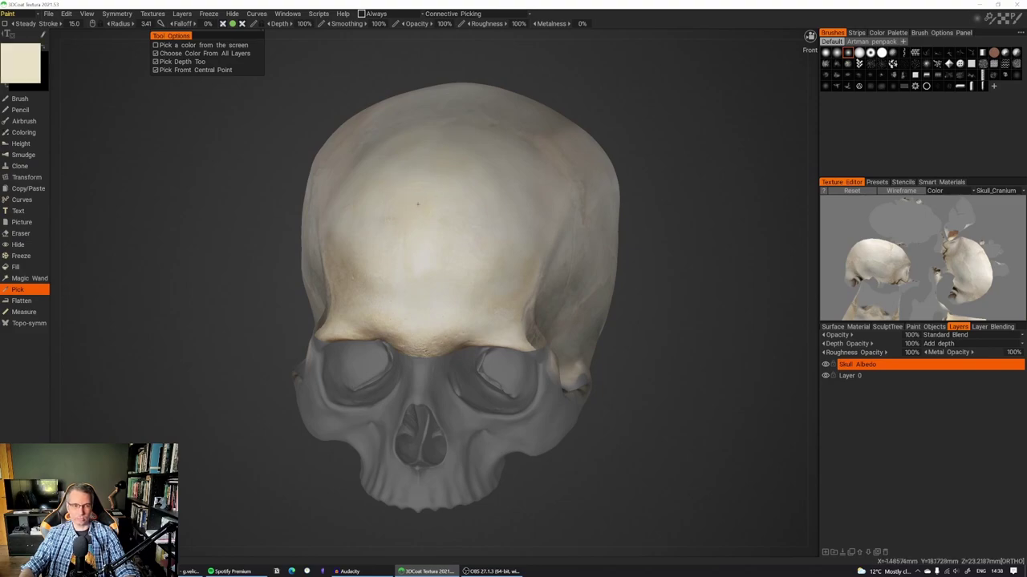
- Fill the entire Layer 0 with the picked cream color as a base beneath the projected texture
left_click(854, 377)
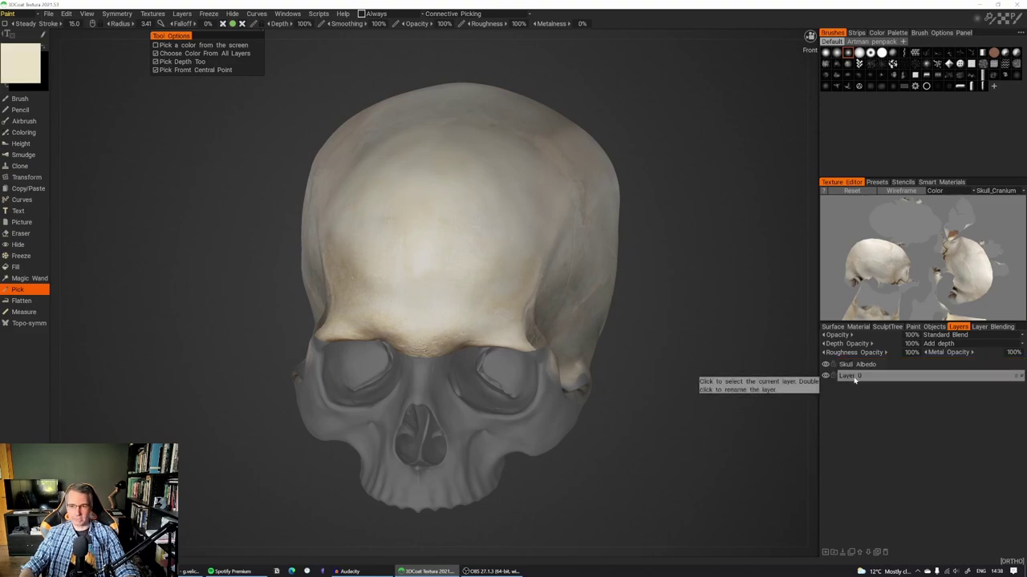
left_click(20, 269)
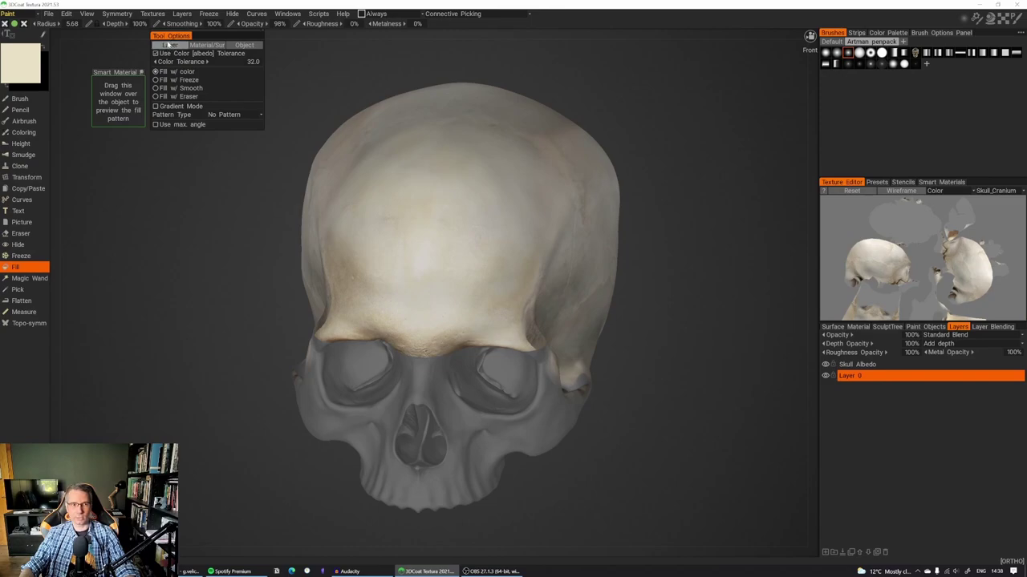
left_click(171, 45)
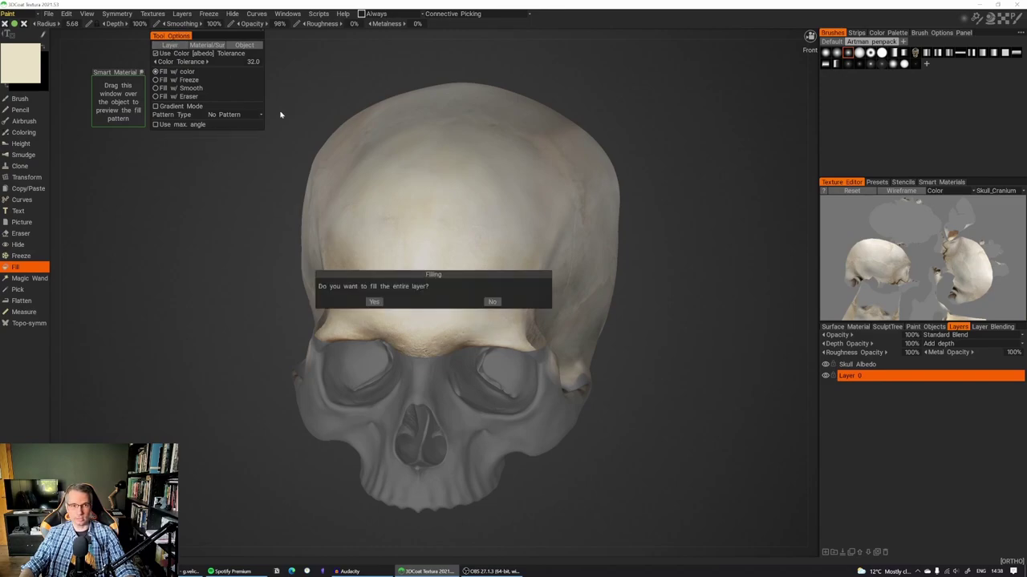
left_click(369, 300)
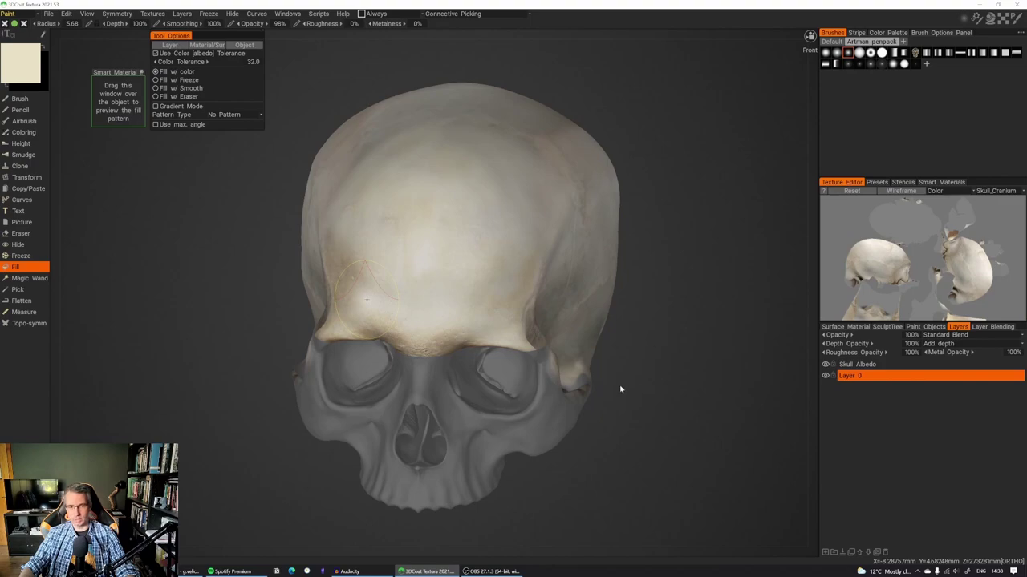
left_click(367, 299)
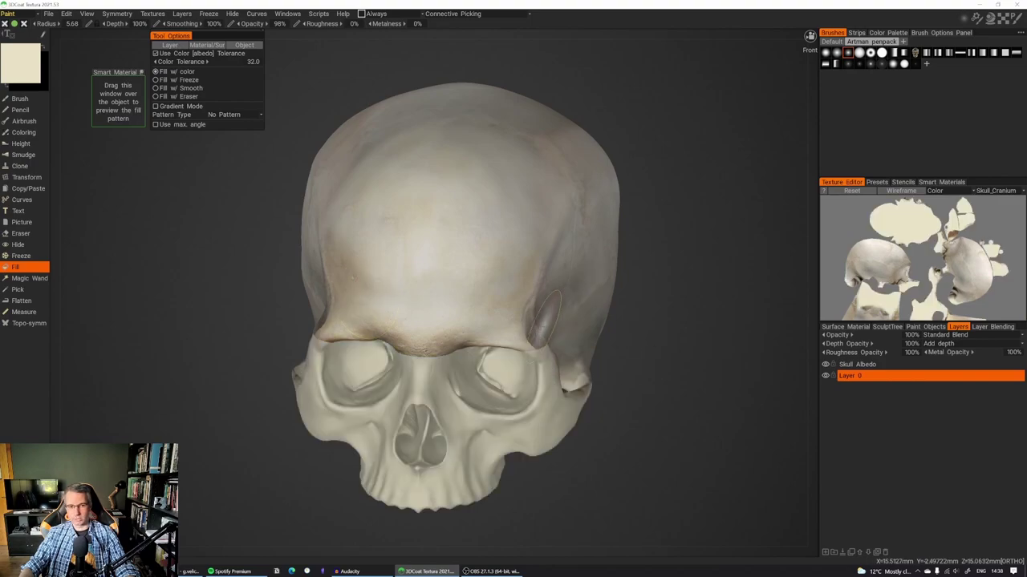
- Return to the Skull Albedo layer and clone bone texture over the dark seam on the upper side of the cranium
mouse_move(705, 361)
left_mouse_down()
mouse_move(698, 328)
mouse_move(687, 350)
mouse_move(807, 295)
mouse_move(664, 252)
left_mouse_up()
middle_click_drag(697, 492, 599, 449)
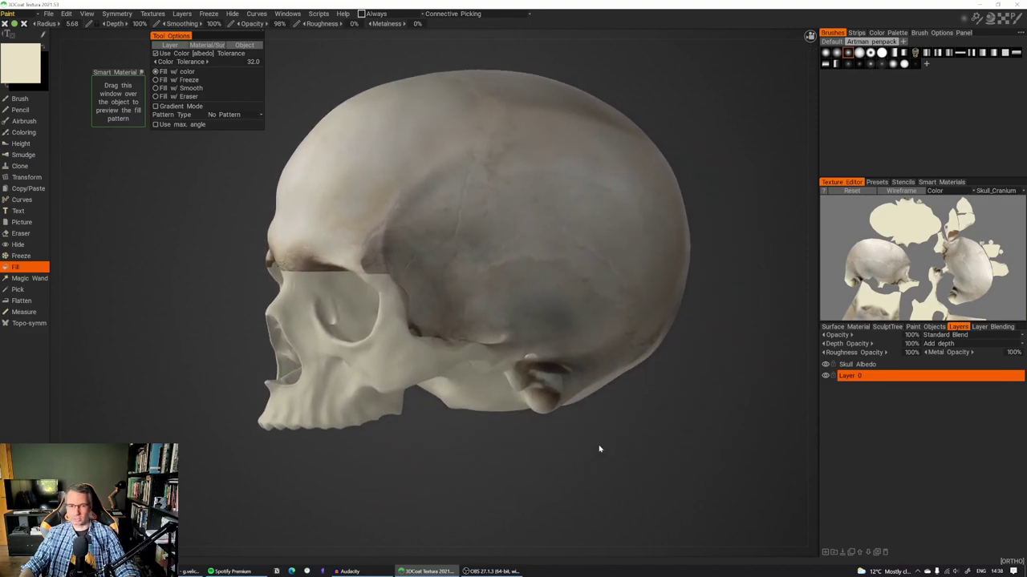
left_click_drag(599, 449, 661, 431)
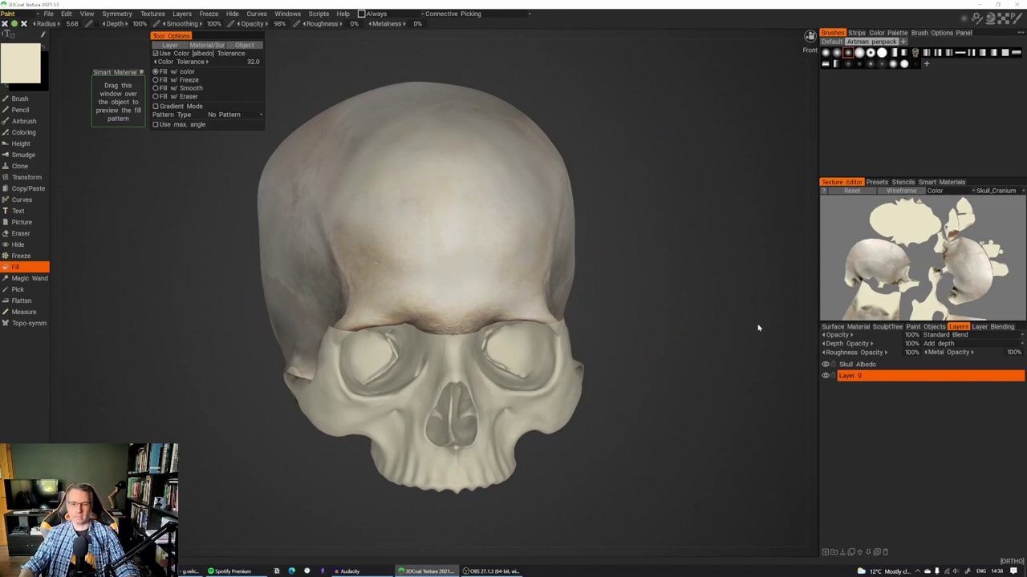
left_click_drag(757, 328, 695, 377)
left_click(866, 366)
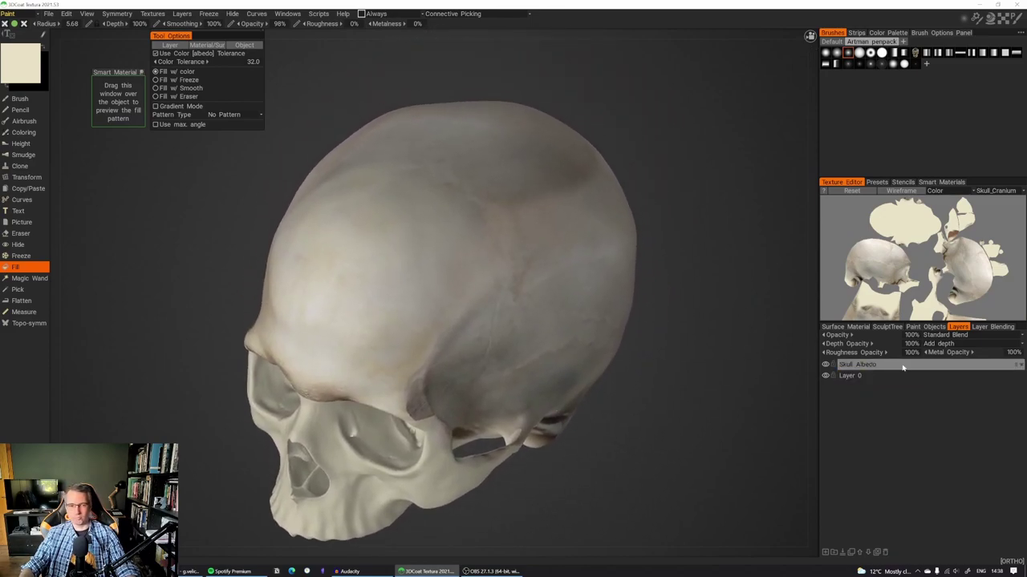
left_click(19, 166)
mouse_move(220, 131)
left_mouse_down()
mouse_move(601, 120)
mouse_move(593, 112)
mouse_move(638, 108)
left_mouse_up()
left_click_drag(527, 244, 523, 202, "ctrl")
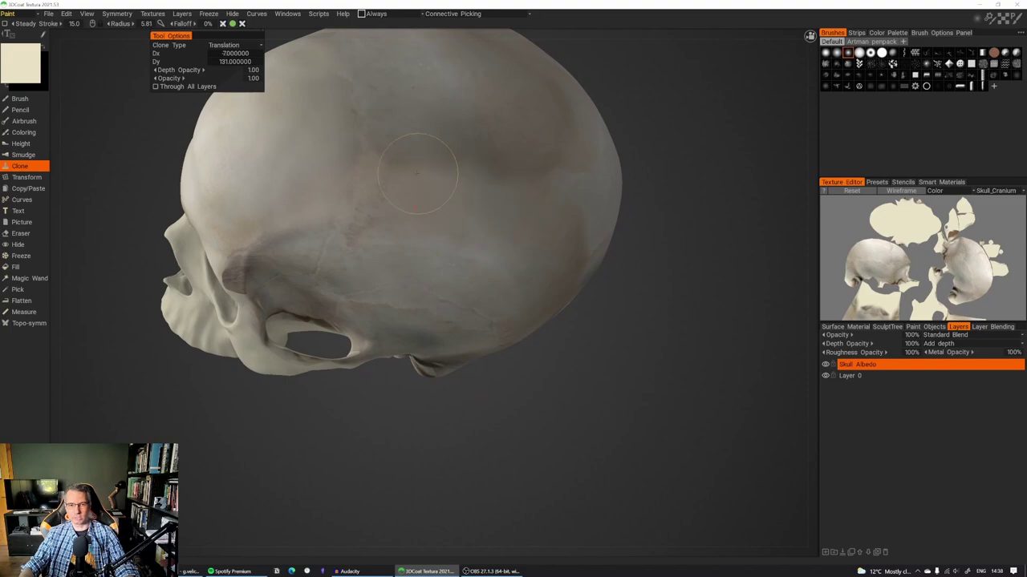
- Clone bone texture over the seam at the back of the cranium and check the skull from the front
left_click_drag(683, 252, 641, 227)
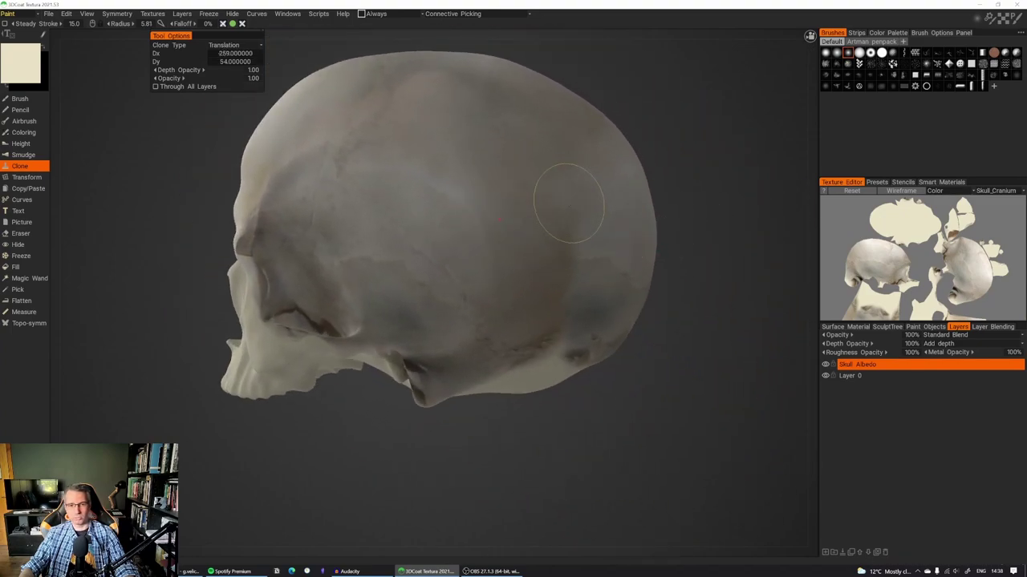
left_click_drag(682, 152, 684, 210)
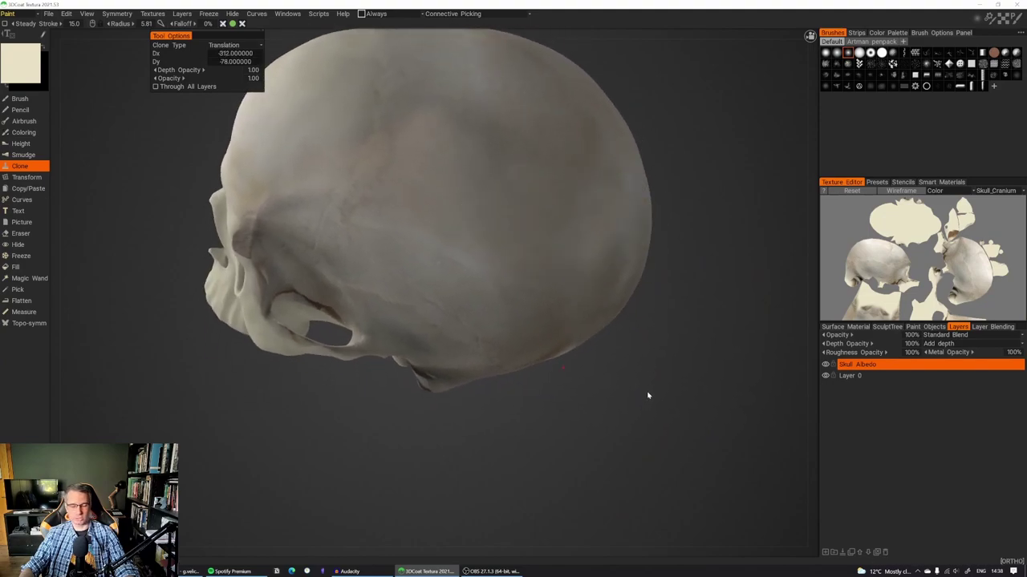
left_click_drag(669, 482, 684, 375)
middle_click_drag(684, 374, 602, 389)
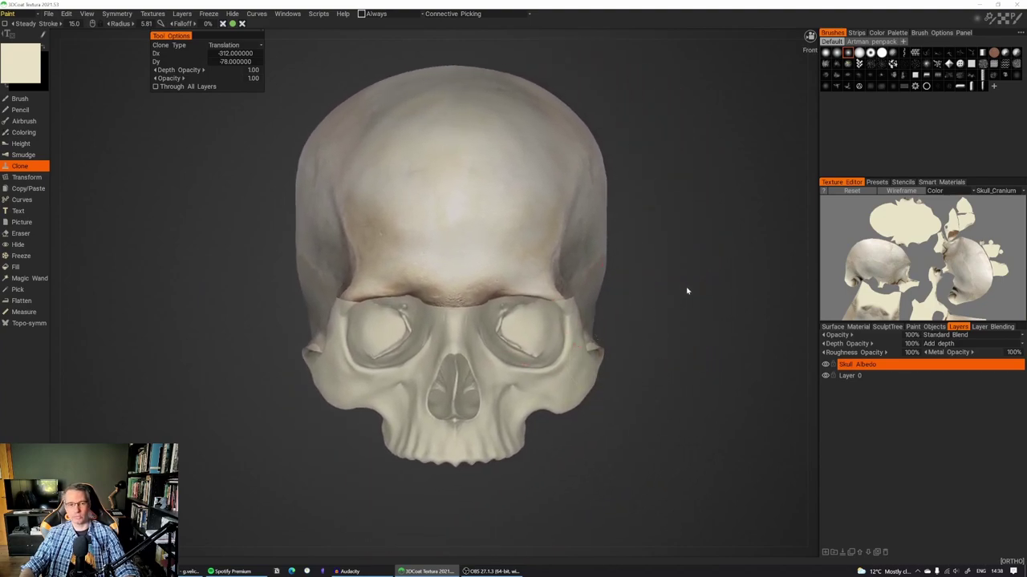
left_click_drag(687, 291, 698, 300)
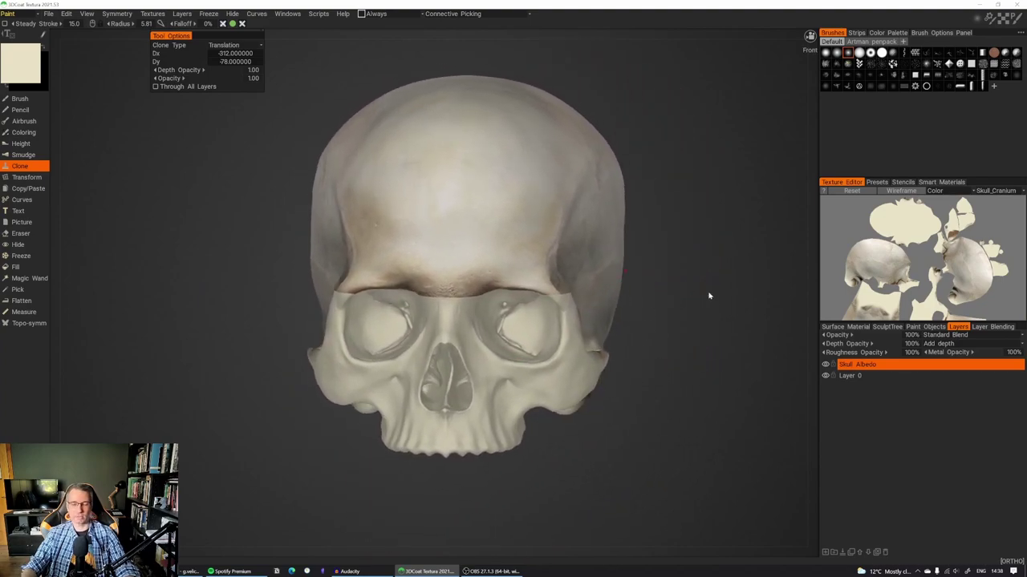